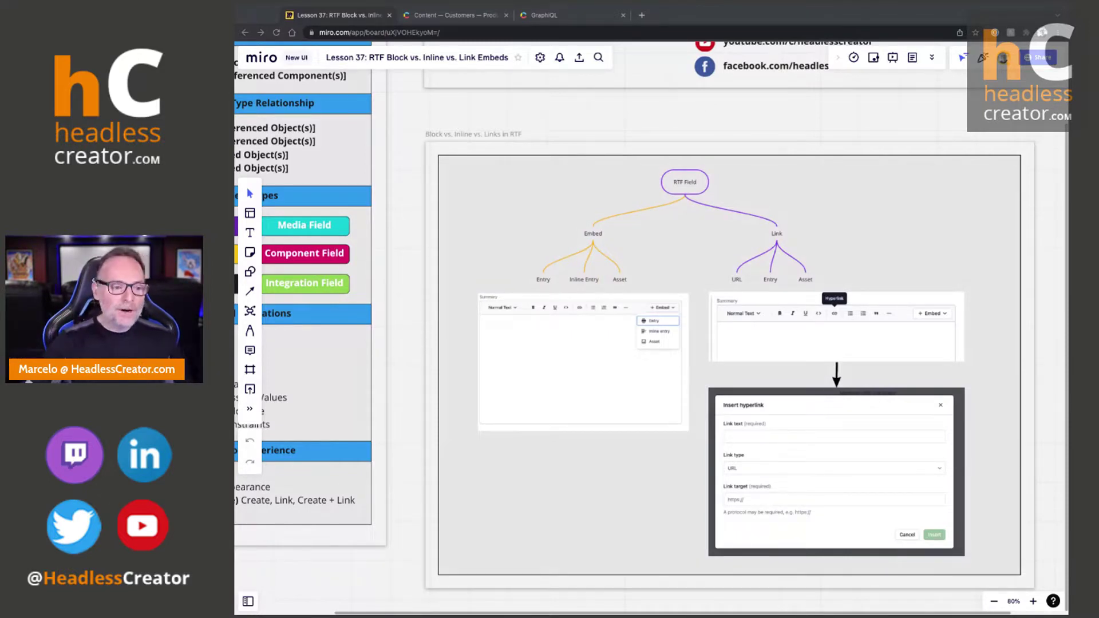
Point out the diagram's Embed branch nodes: Entry, Inline Entry and Asset
{"action": "scroll", "coordinate": [716, 132], "scroll_direction": "up", "scroll_amount": 3}
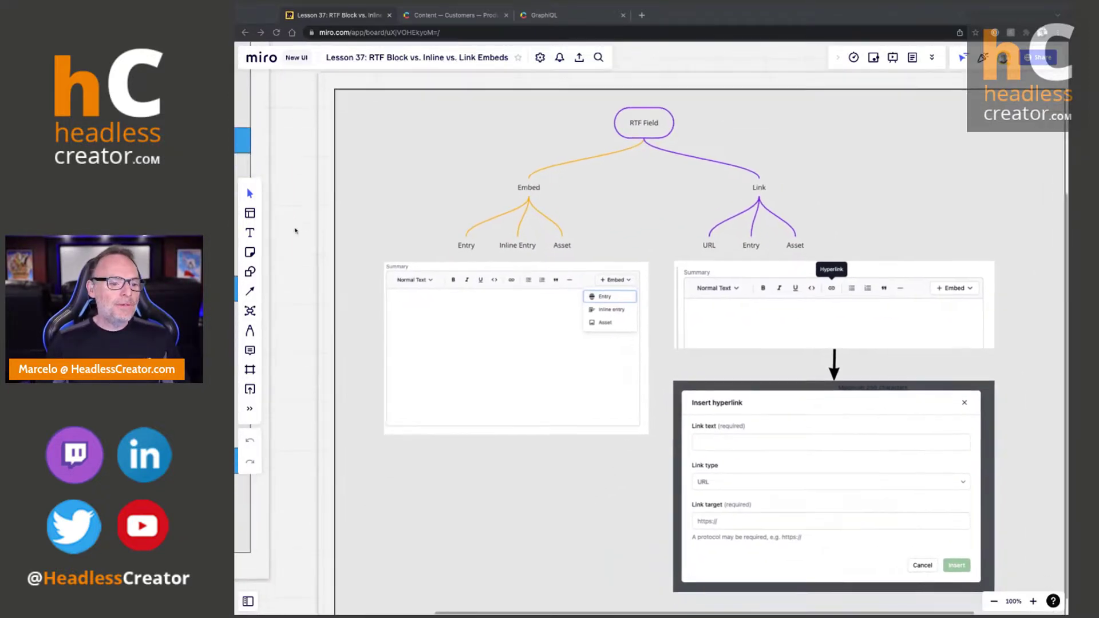
{"action": "scroll", "coordinate": [293, 221], "scroll_direction": "down", "scroll_amount": 1}
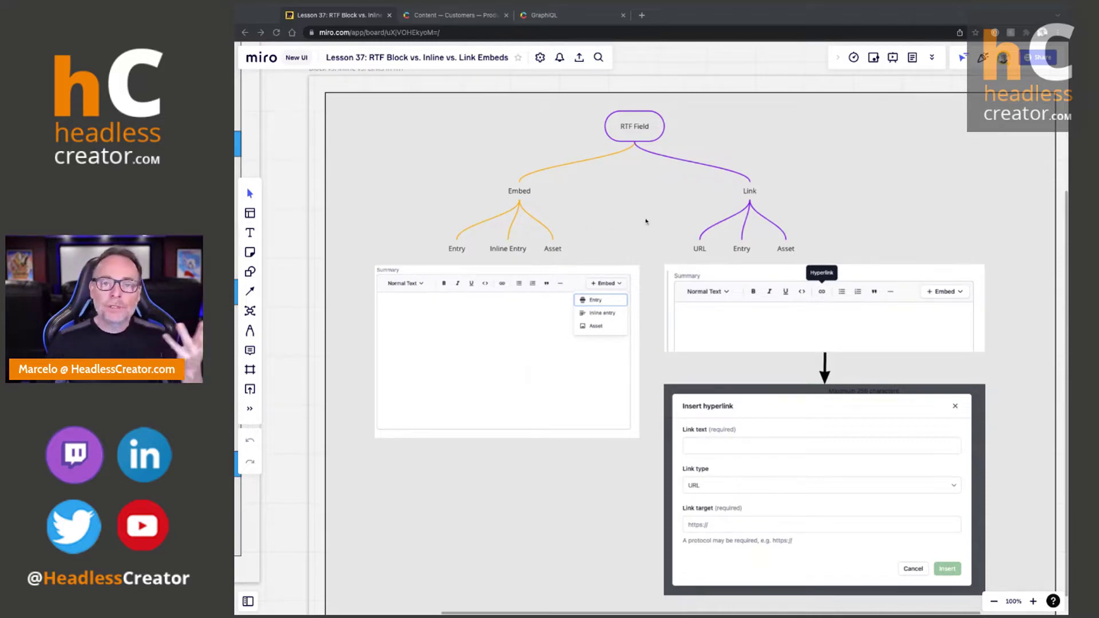
{"action": "scroll", "coordinate": [646, 222], "scroll_direction": "up", "scroll_amount": 1}
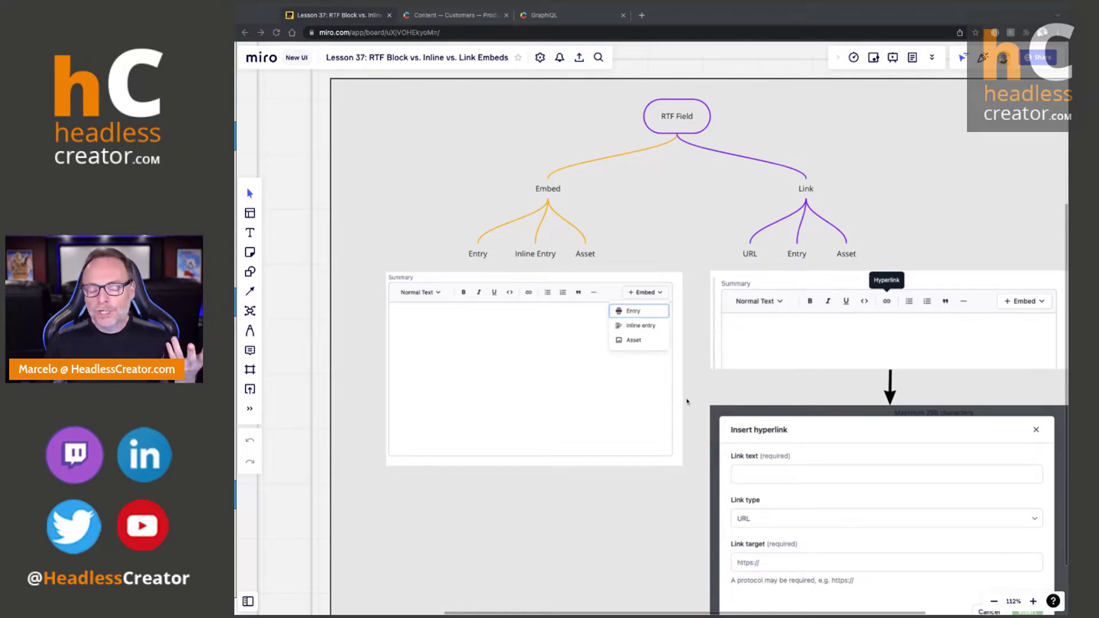
{"action": "scroll", "coordinate": [675, 377], "scroll_direction": "right", "scroll_amount": 2}
{"action": "scroll", "coordinate": [675, 377], "scroll_direction": "down", "scroll_amount": 1}
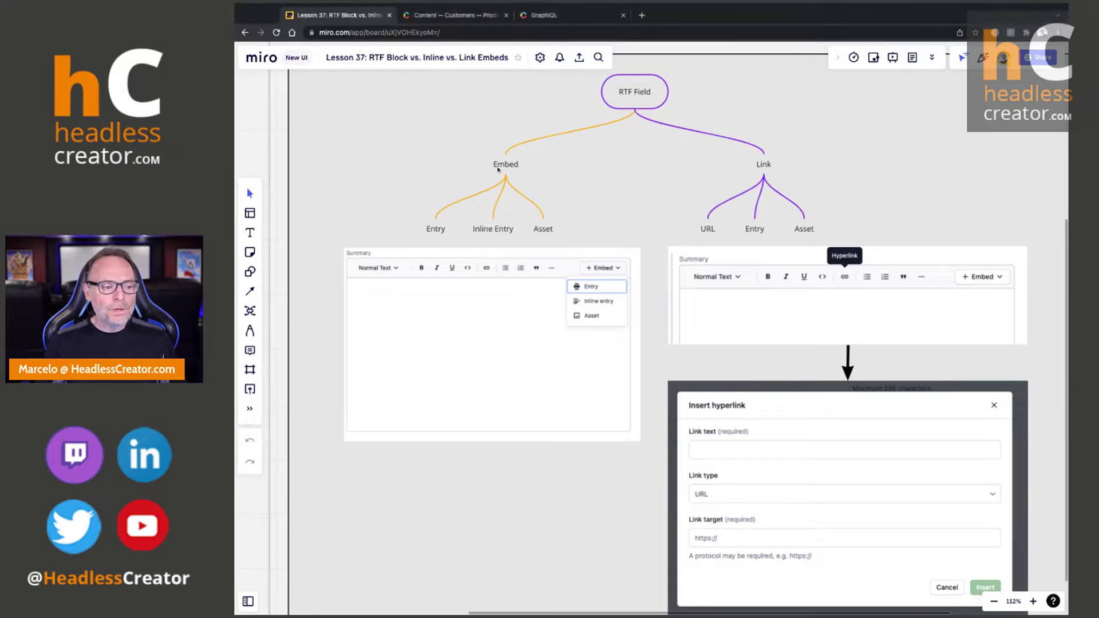
{"action": "left_click", "coordinate": [505, 164]}
{"action": "left_click", "coordinate": [436, 232]}
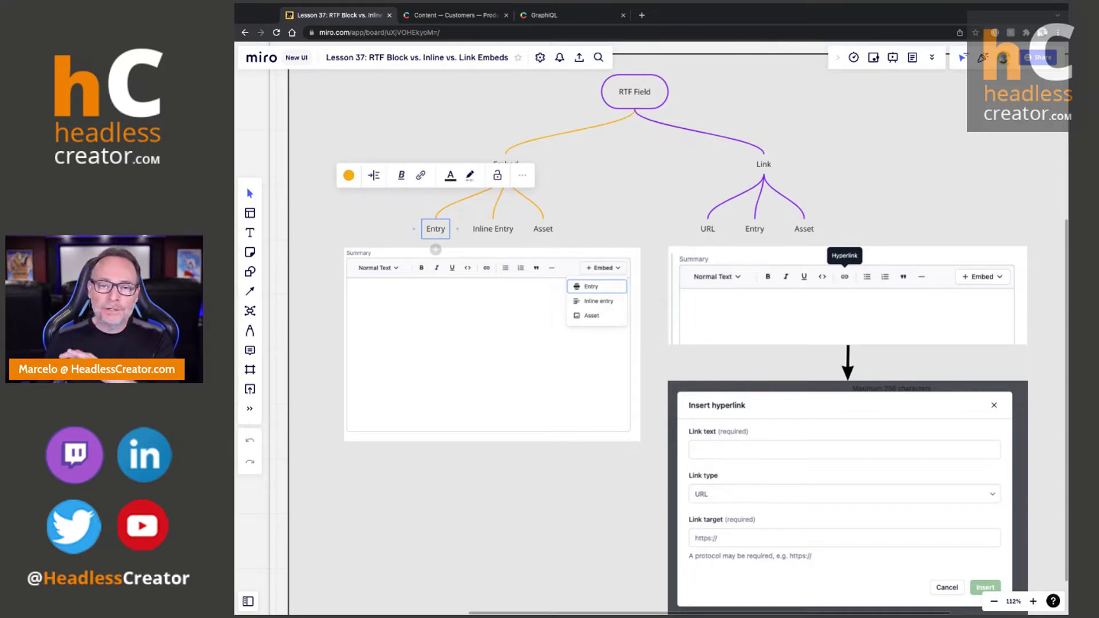
{"action": "left_click", "coordinate": [494, 230]}
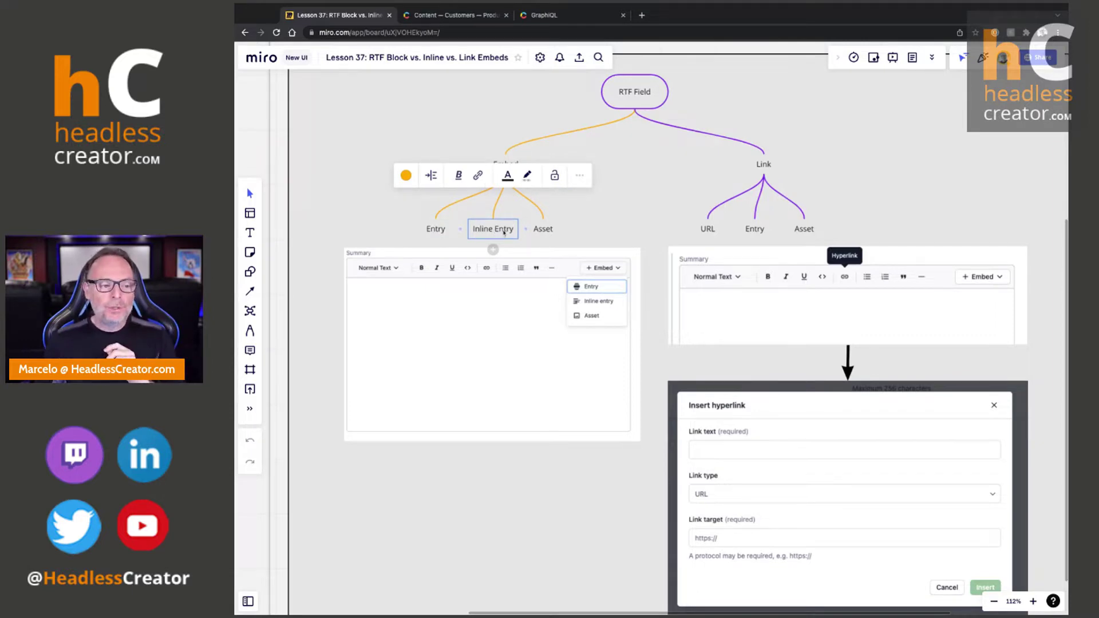
{"action": "left_click", "coordinate": [543, 230]}
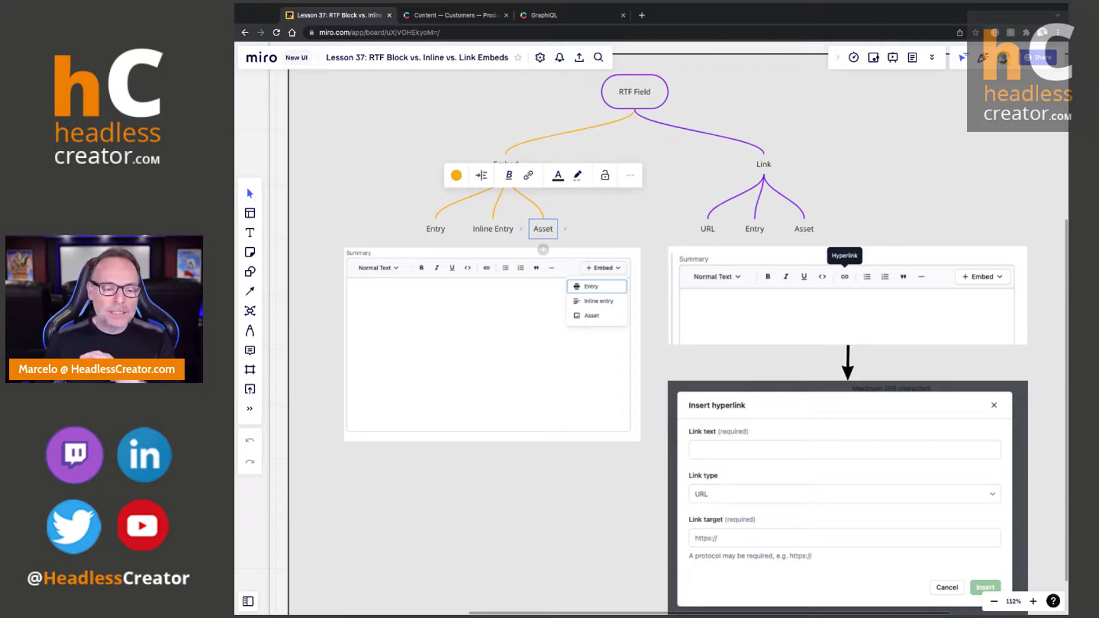
Point out the Link branch nodes (URL, Entry and Asset), then zoom the board back out
{"action": "left_click", "coordinate": [761, 166]}
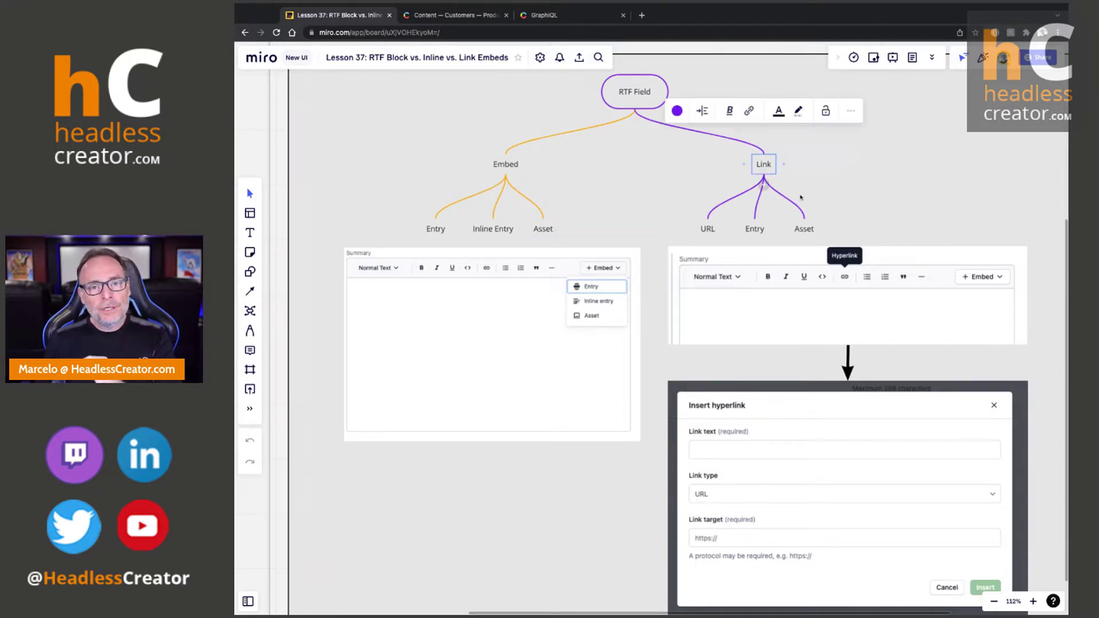
{"action": "left_click", "coordinate": [710, 232]}
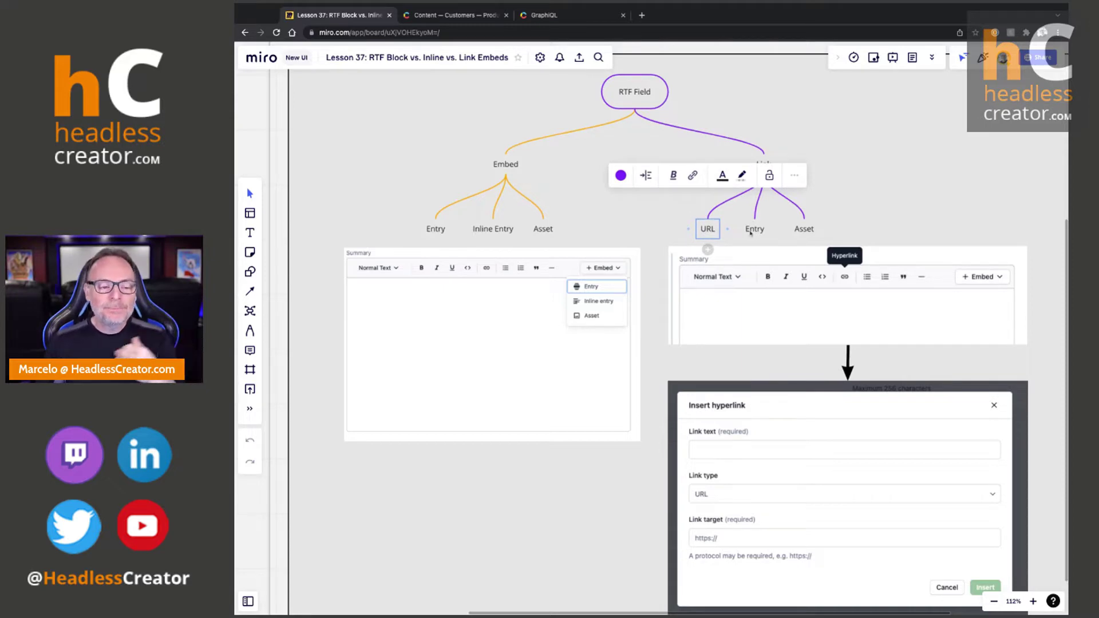
{"action": "left_click", "coordinate": [754, 230]}
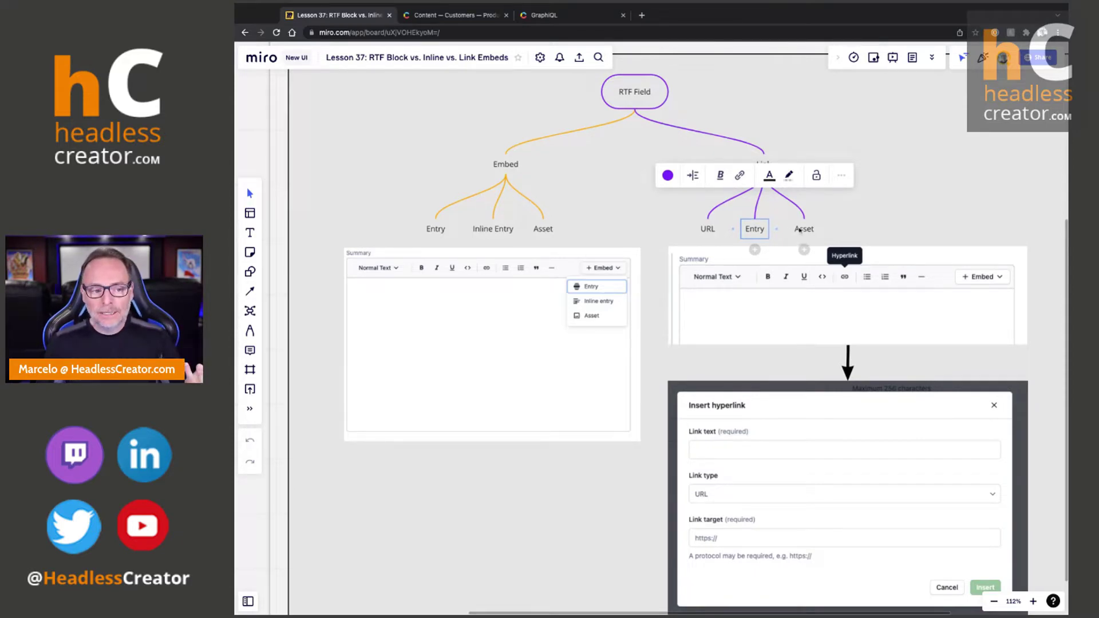
{"action": "left_click", "coordinate": [800, 230]}
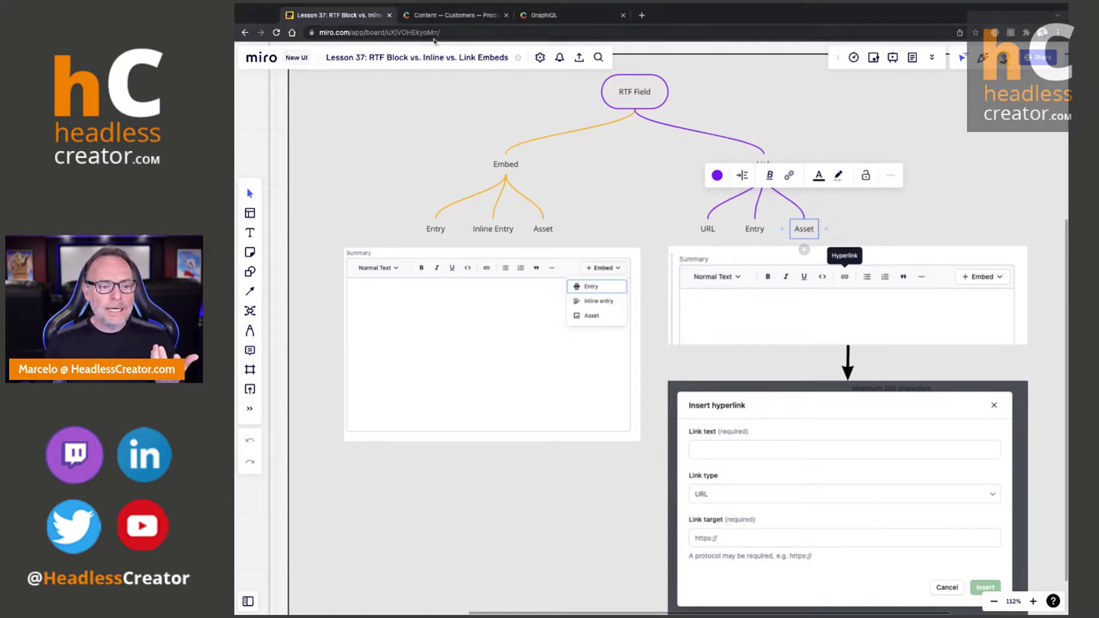
{"action": "key", "text": "ctrl+minus"}
Check the Blog content type's fields in the content model, then open My Blog Article
{"action": "left_click", "coordinate": [423, 15]}
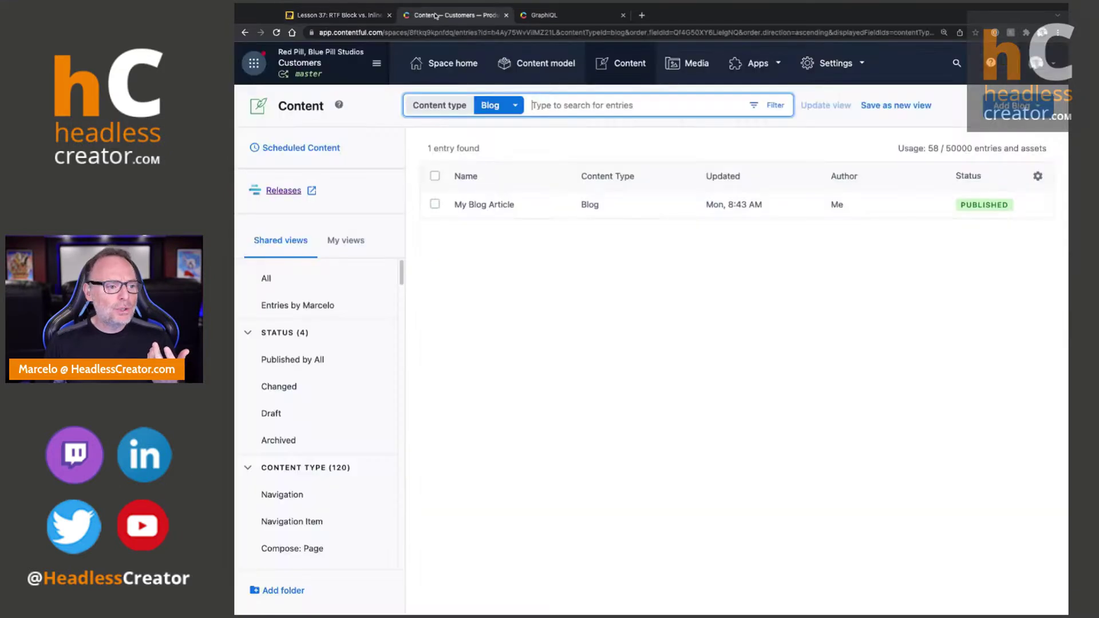
{"action": "left_click", "coordinate": [544, 69]}
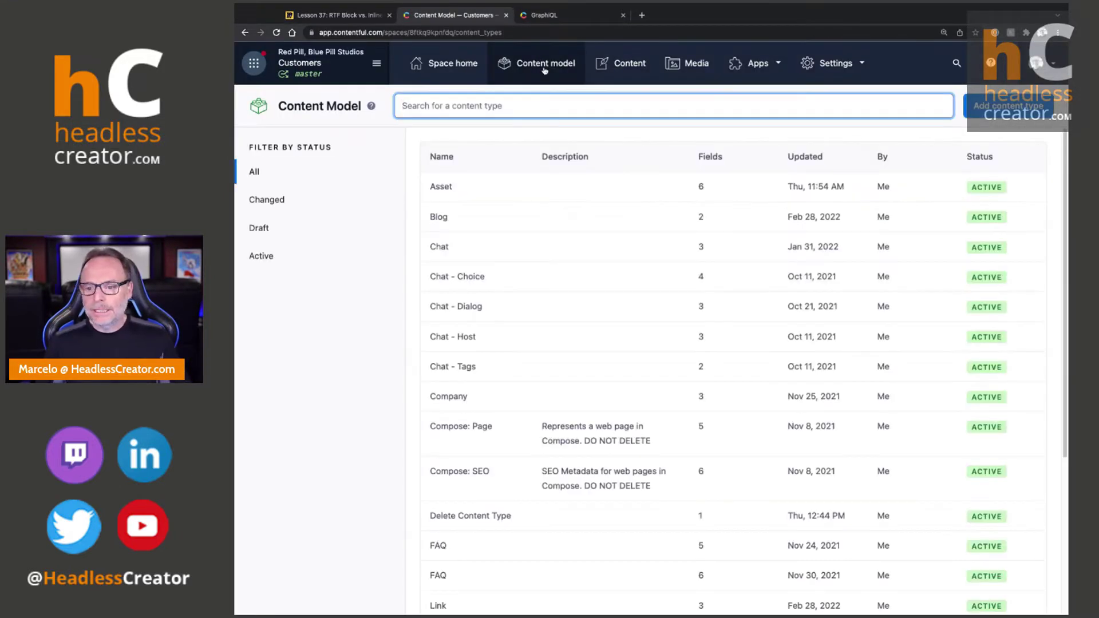
{"action": "left_click", "coordinate": [442, 216]}
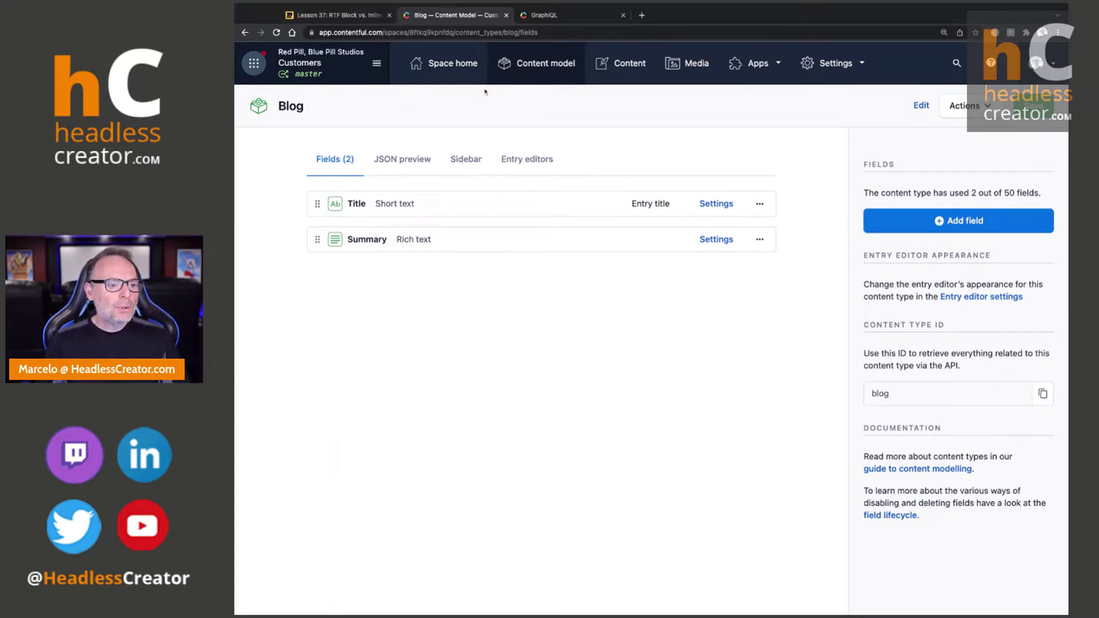
{"action": "left_click", "coordinate": [614, 66]}
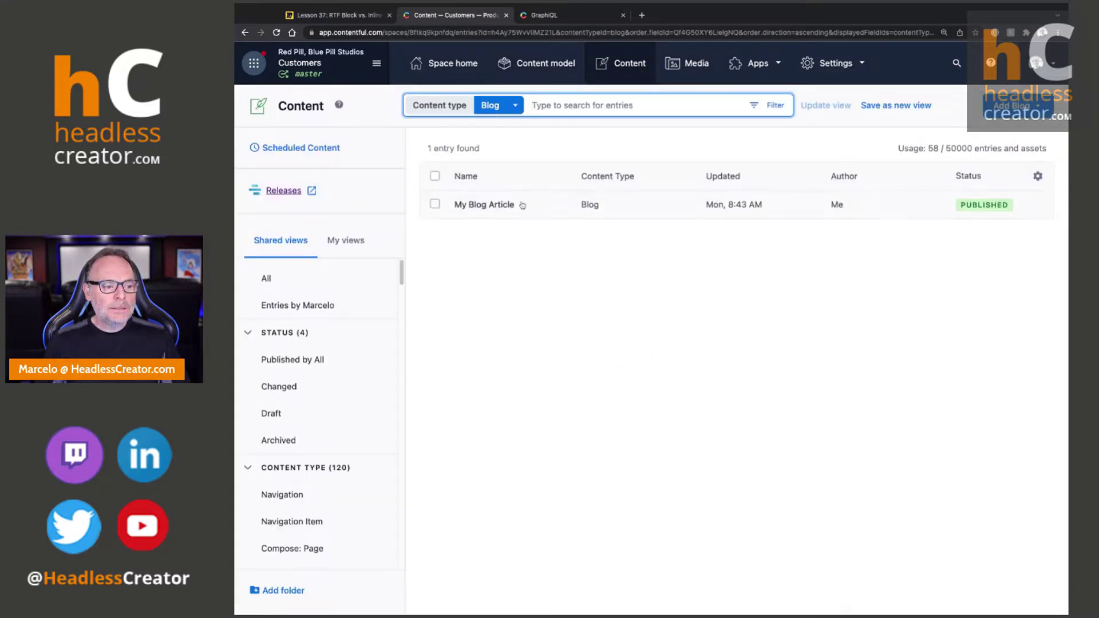
{"action": "left_click", "coordinate": [490, 206]}
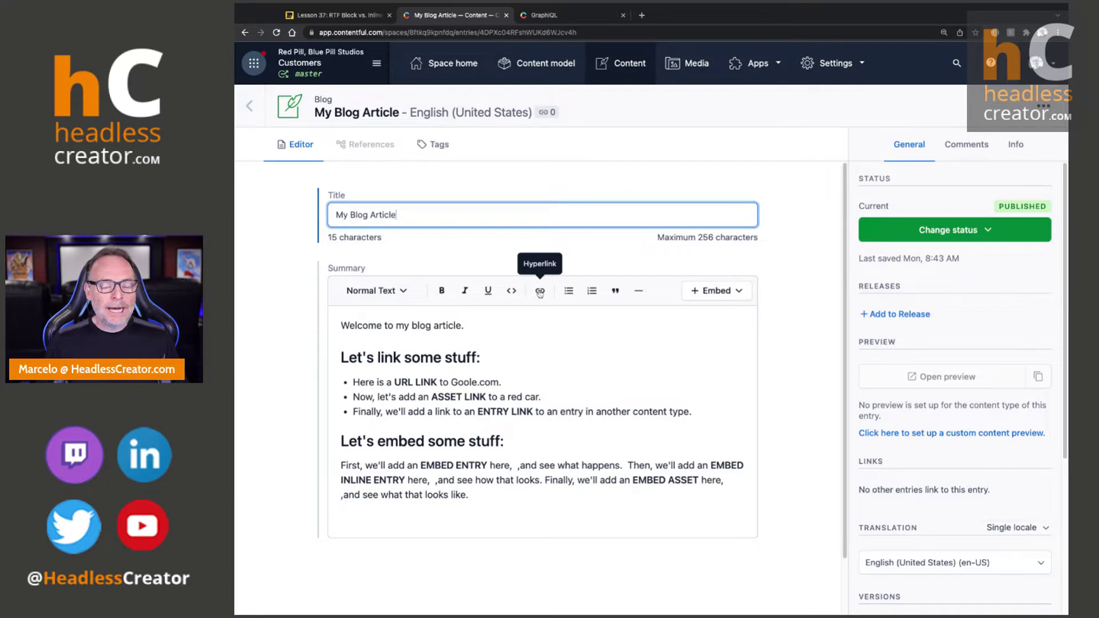
Select Goole.com in the Summary's first bullet and start a hyperlink on it
{"action": "left_click", "coordinate": [719, 290]}
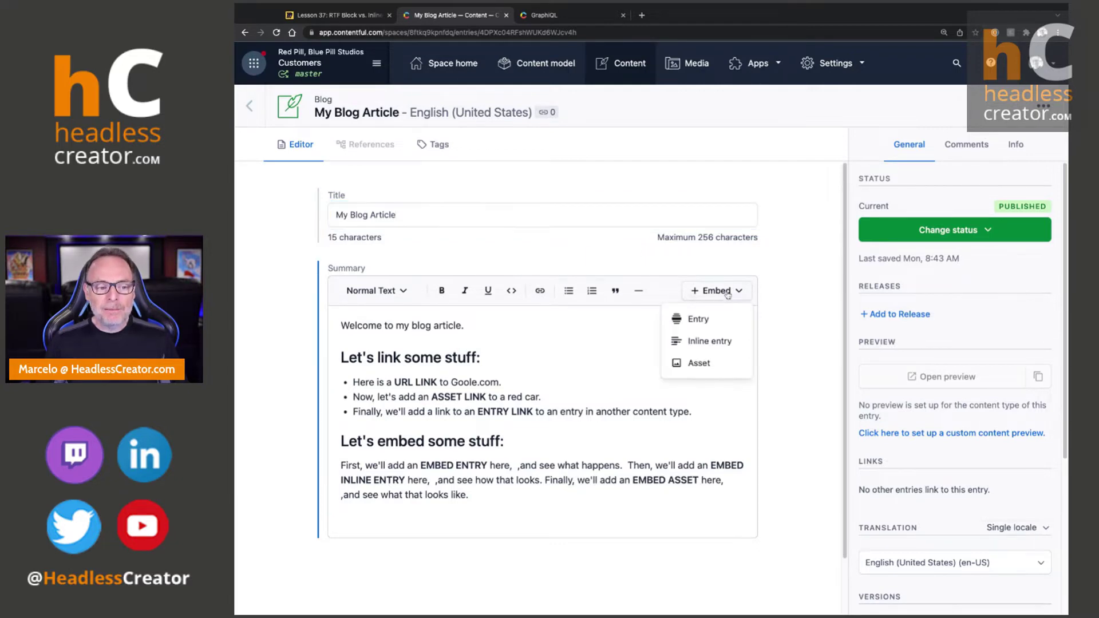
{"action": "left_click", "coordinate": [459, 341]}
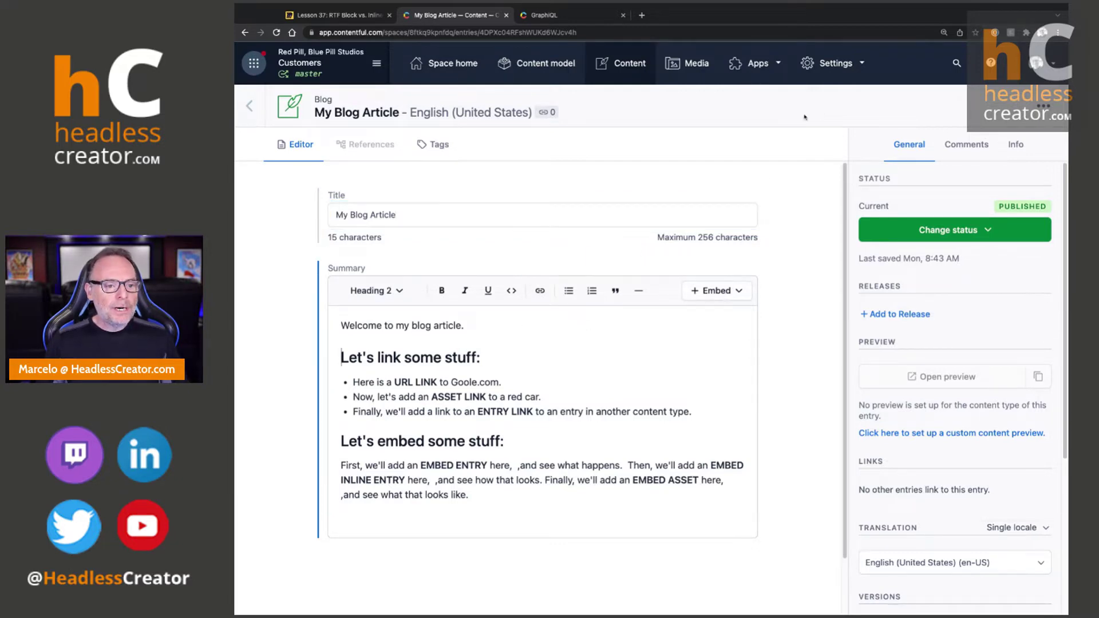
{"action": "scroll", "coordinate": [377, 366], "scroll_direction": "down", "scroll_amount": 1}
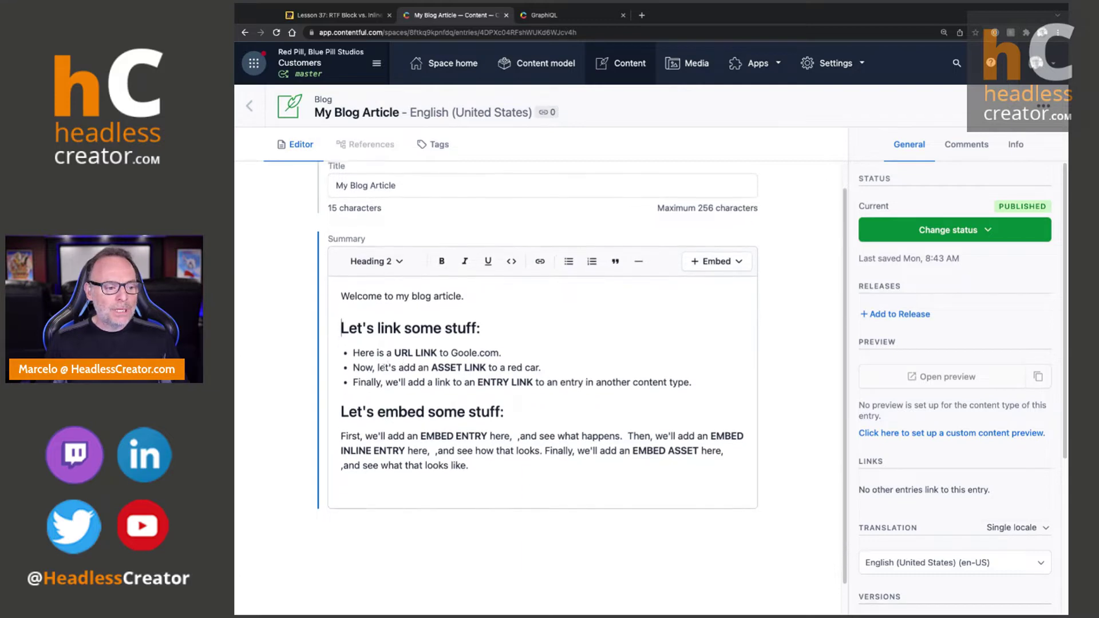
{"action": "left_click", "coordinate": [353, 349]}
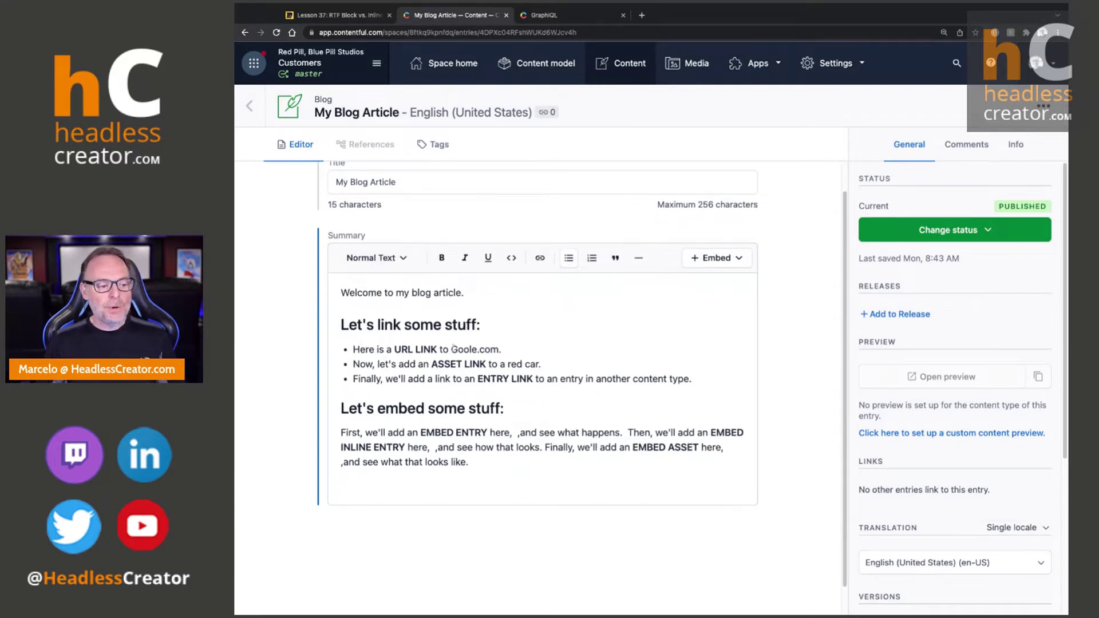
{"action": "left_click_drag", "start_coordinate": [451, 349], "coordinate": [499, 350]}
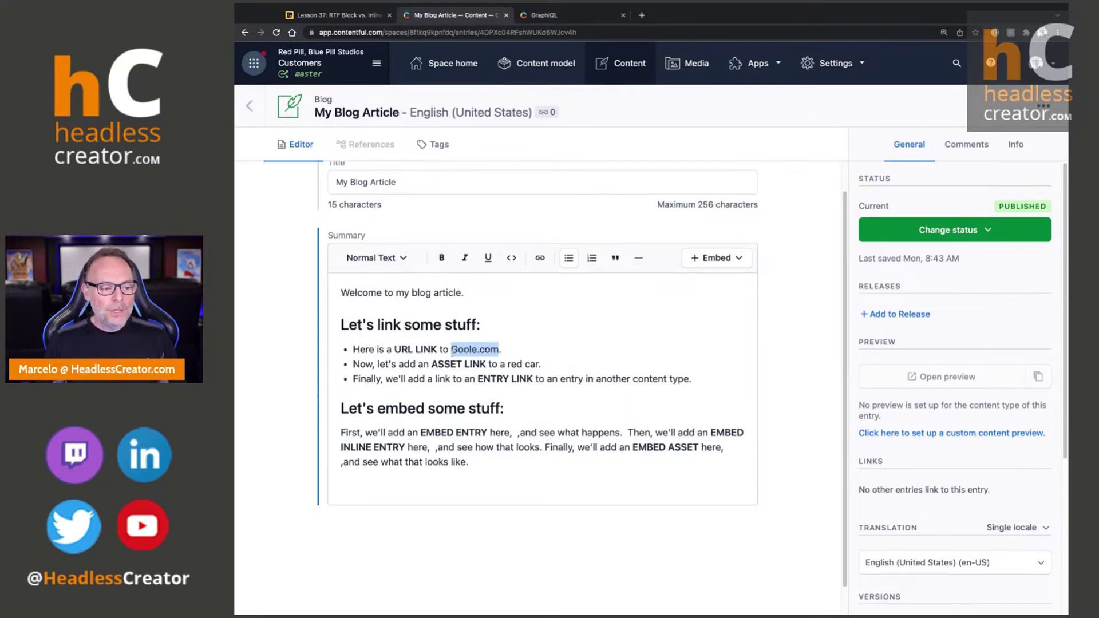
{"action": "left_click", "coordinate": [539, 259]}
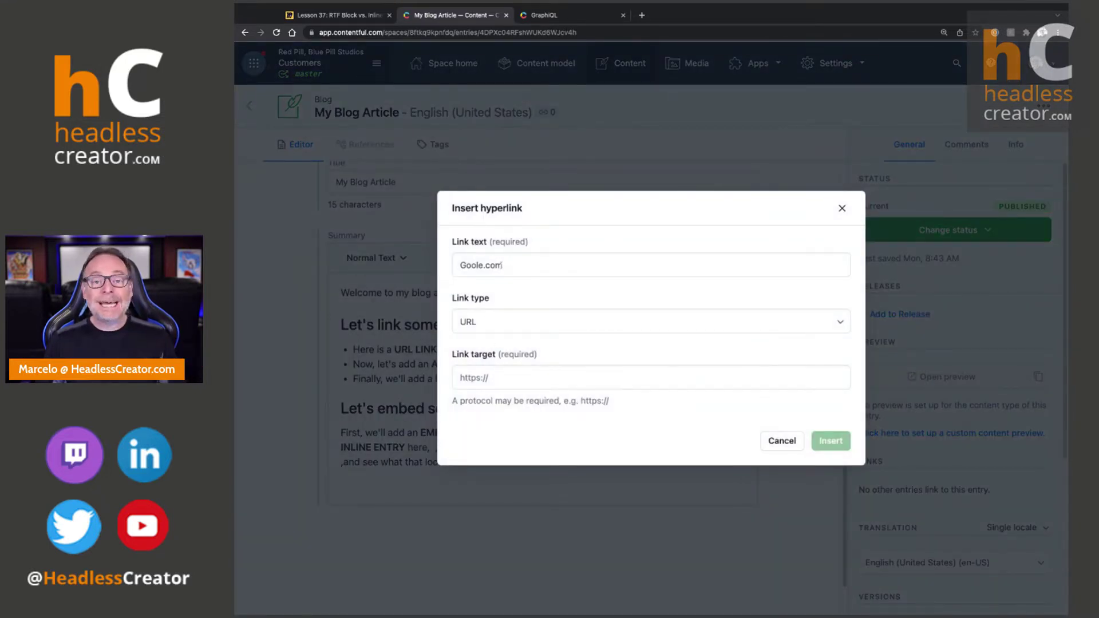
{"action": "left_click", "coordinate": [484, 325]}
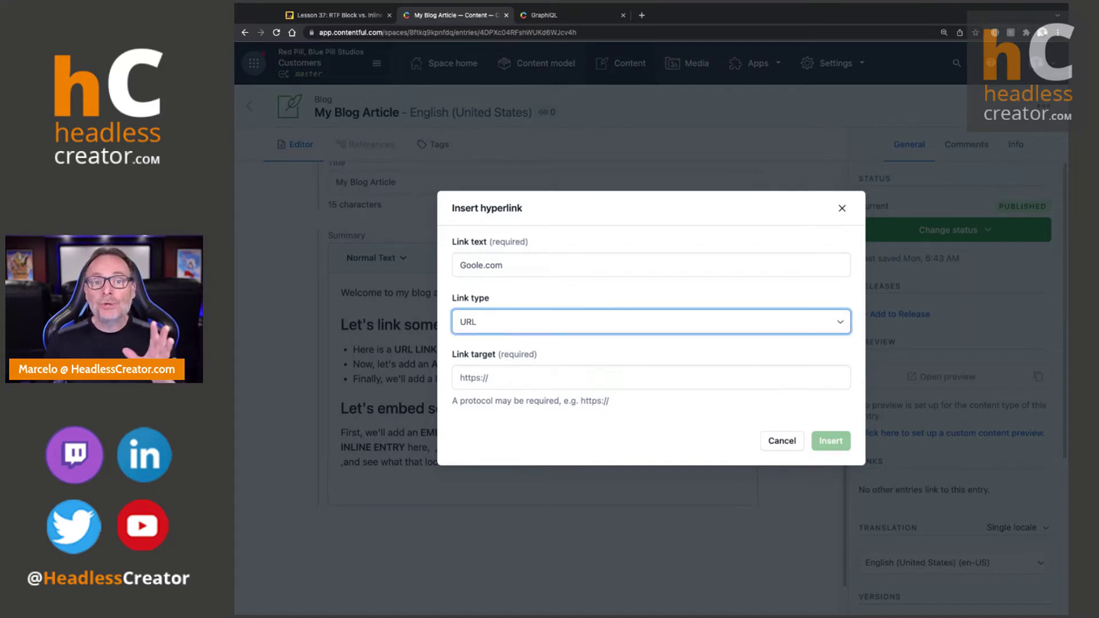
{"action": "left_click", "coordinate": [503, 374]}
{"action": "type", "text": "https://www.google.com"}
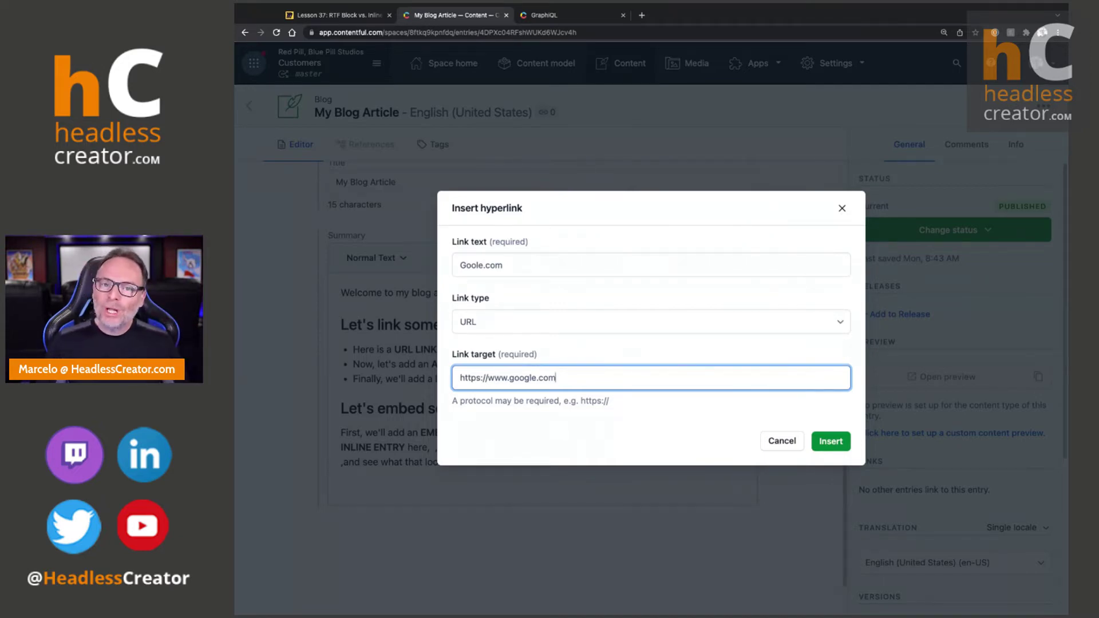
{"action": "left_click", "coordinate": [828, 442]}
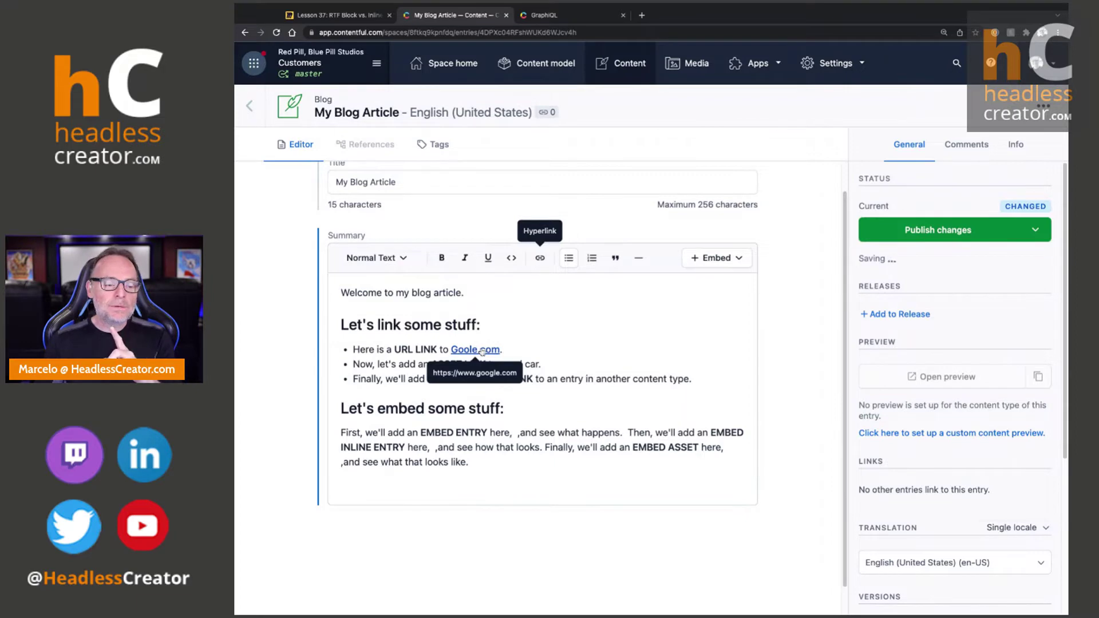
{"action": "left_click", "coordinate": [482, 351]}
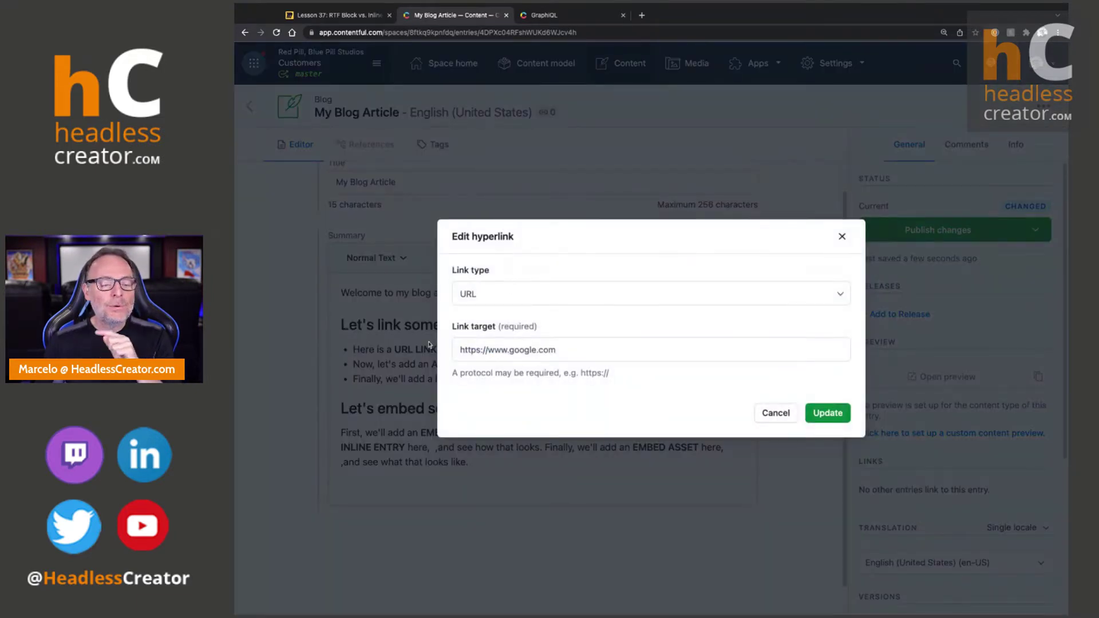
{"action": "triple_click", "coordinate": [573, 351]}
{"action": "key", "text": "BackSpace"}
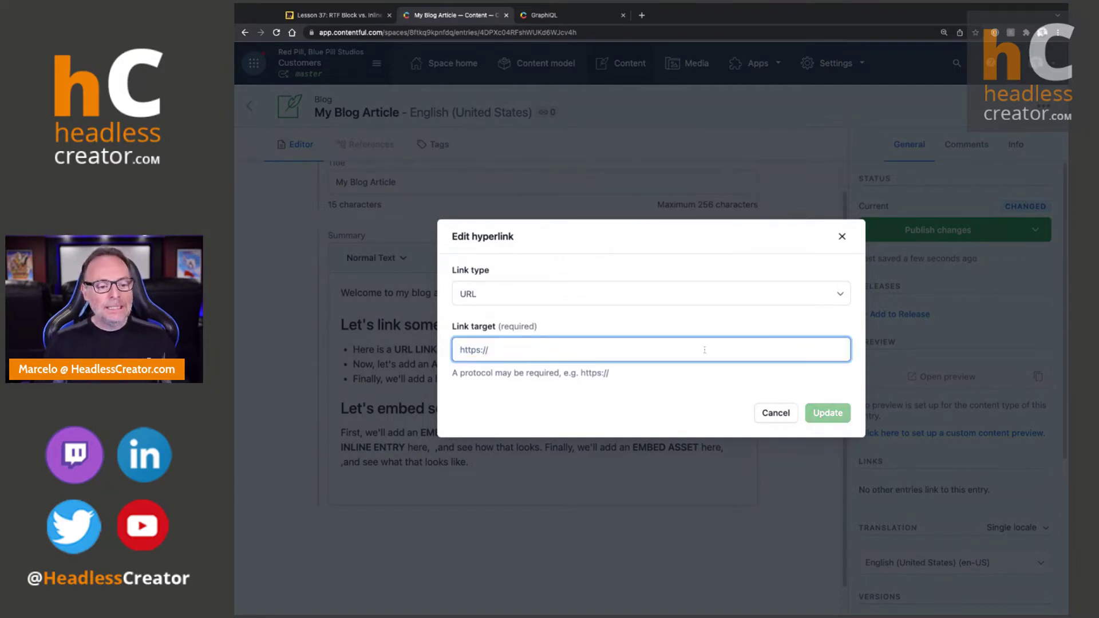
{"action": "left_click", "coordinate": [784, 418]}
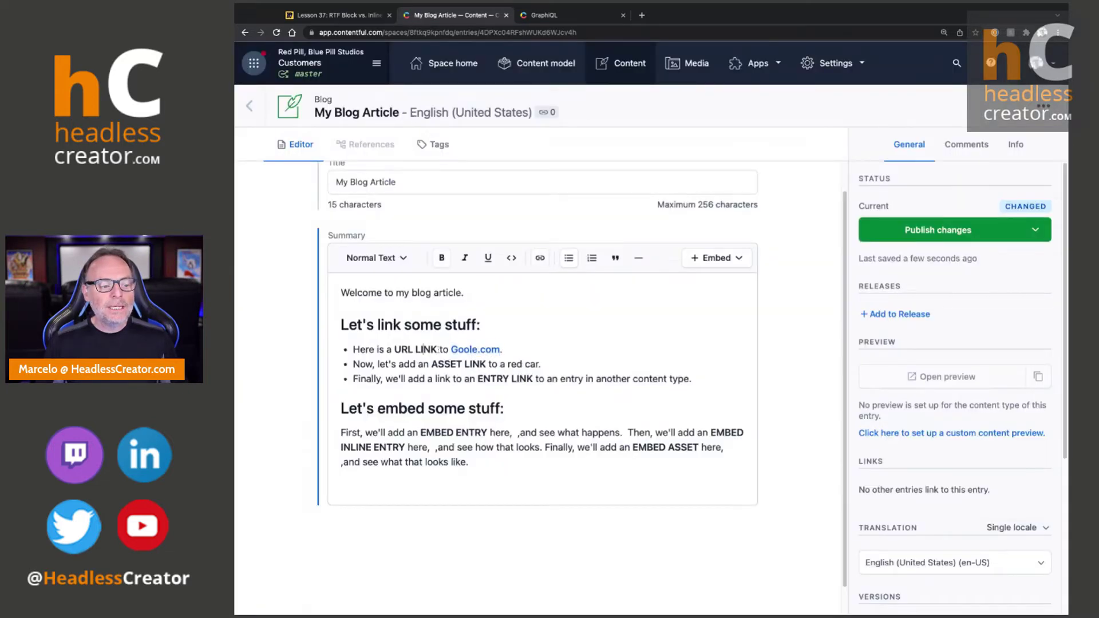
{"action": "type", "text": "Google.com"}
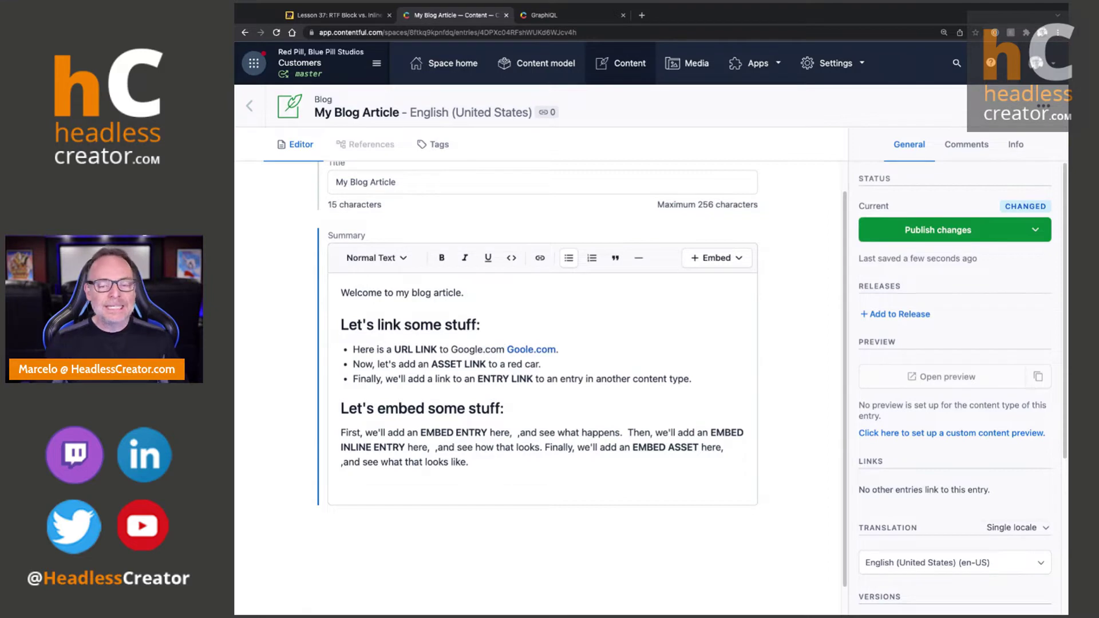
{"action": "key", "text": "BackSpace"}
{"action": "key", "text": "BackSpace"}
{"action": "key", "text": "BackSpace"}
{"action": "key", "text": "BackSpace"}
{"action": "key", "text": "BackSpace"}
{"action": "key", "text": "BackSpace"}
{"action": "key", "text": "BackSpace"}
{"action": "key", "text": "BackSpace"}
{"action": "key", "text": "BackSpace"}
{"action": "key", "text": "BackSpace"}
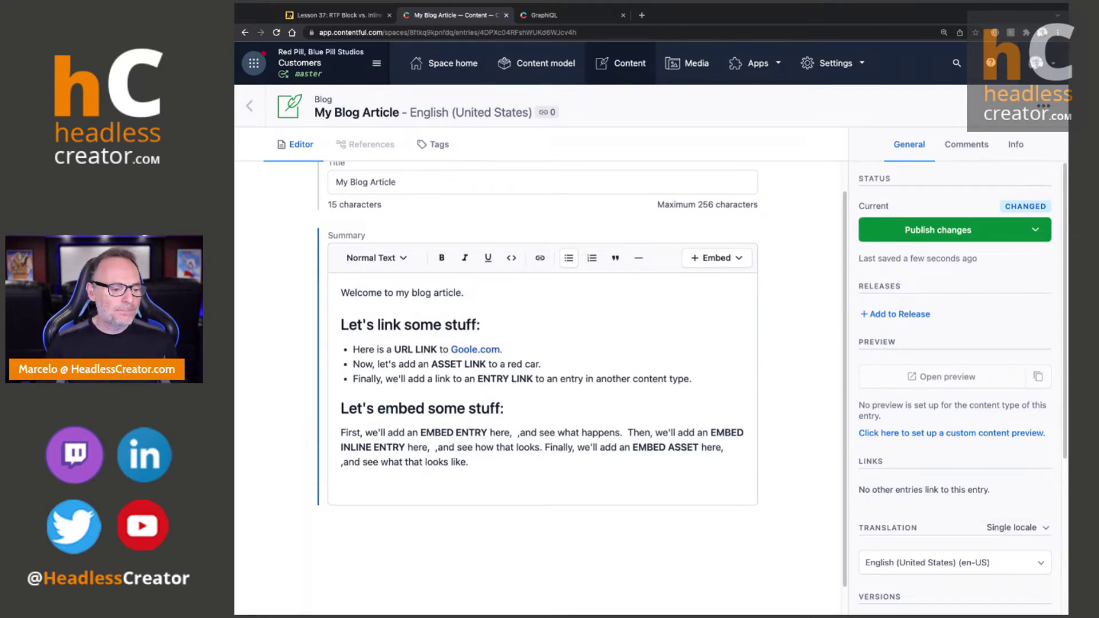
{"action": "mouse_move", "coordinate": [484, 351]}
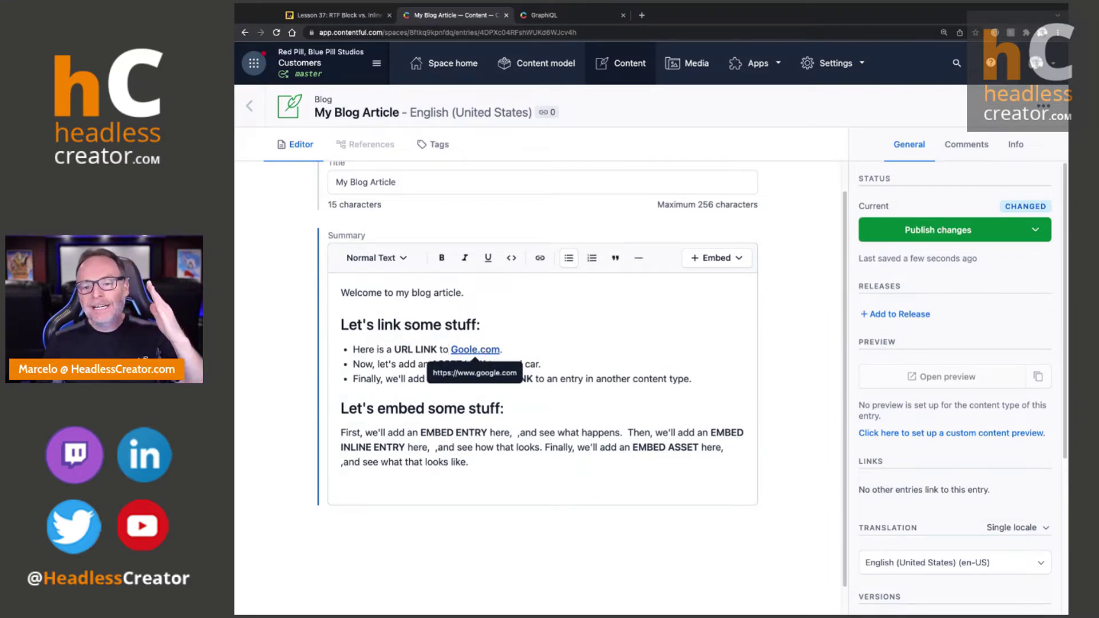
{"action": "left_click", "coordinate": [484, 351]}
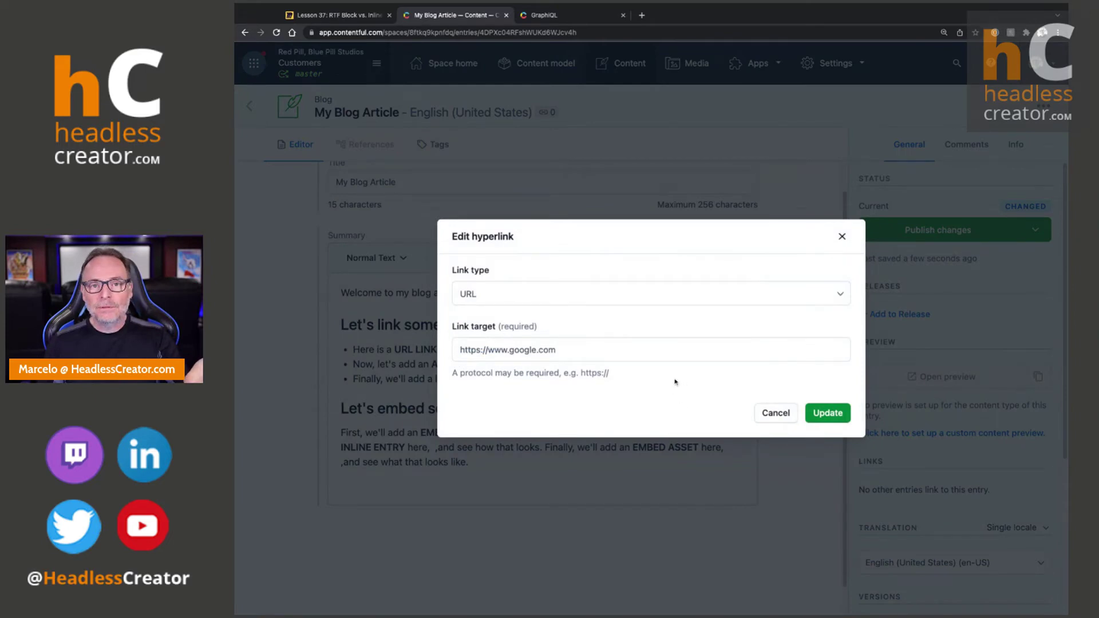
{"action": "left_click", "coordinate": [775, 413]}
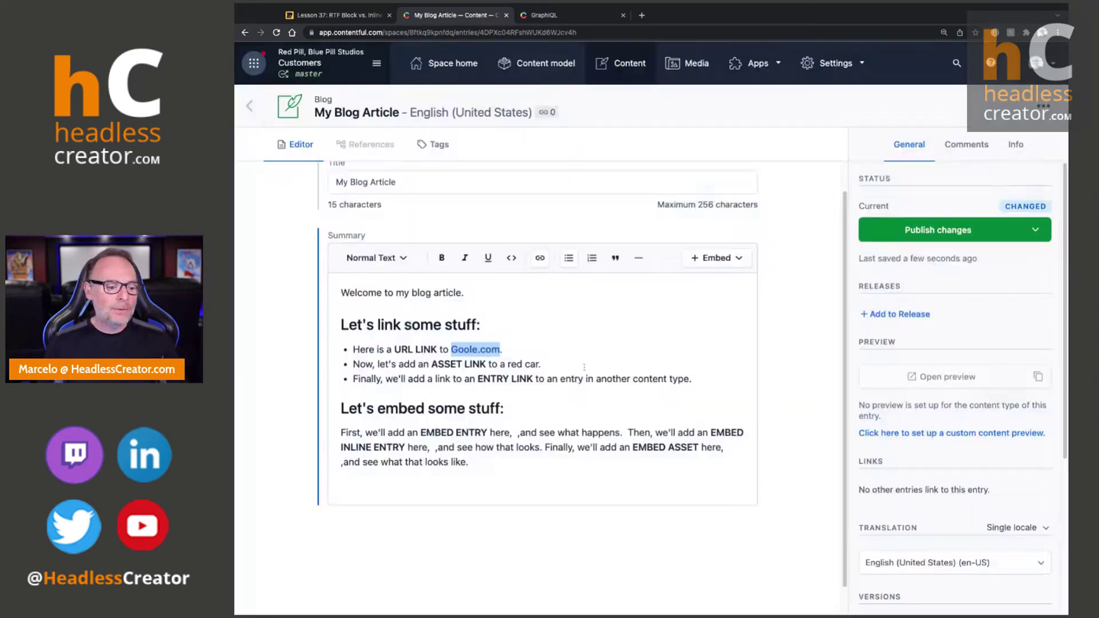
{"action": "left_click", "coordinate": [376, 364]}
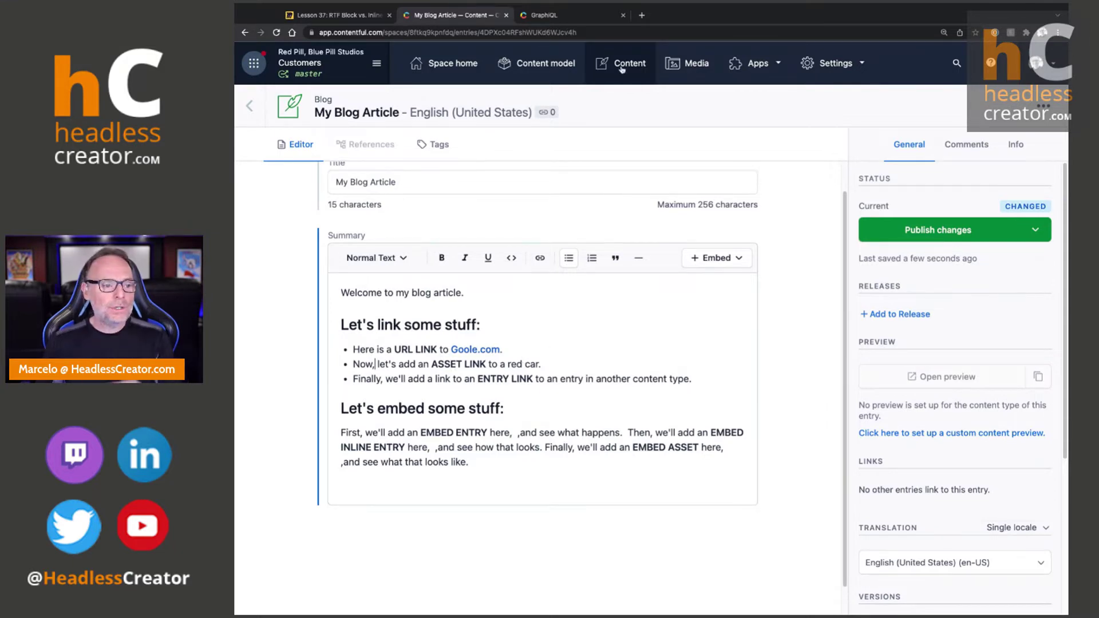
{"action": "left_click", "coordinate": [697, 68]}
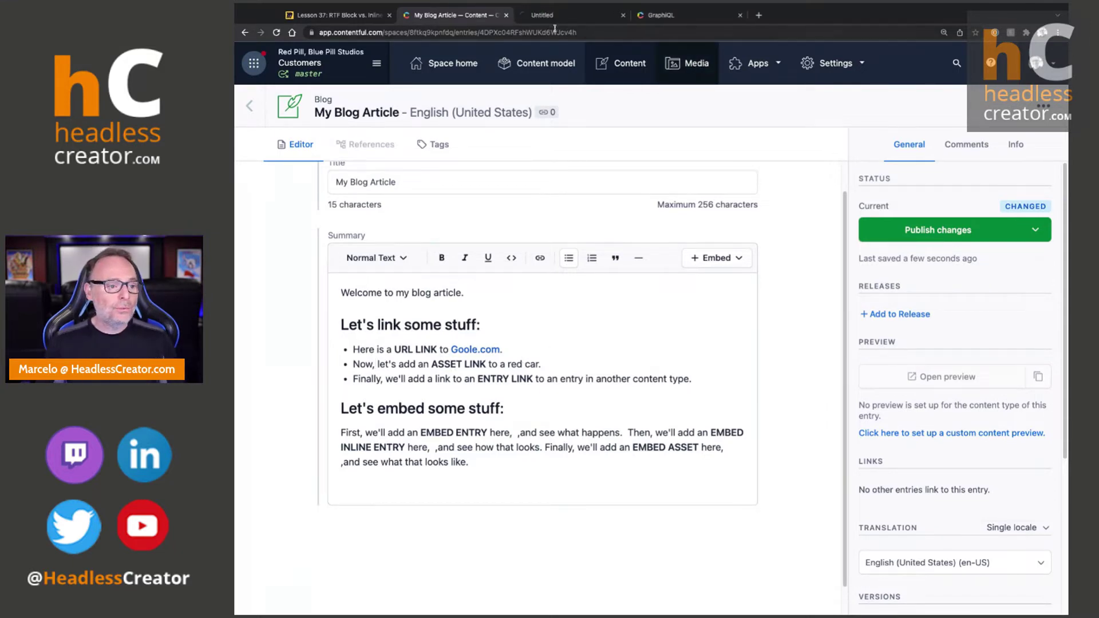
{"action": "left_click", "coordinate": [543, 14]}
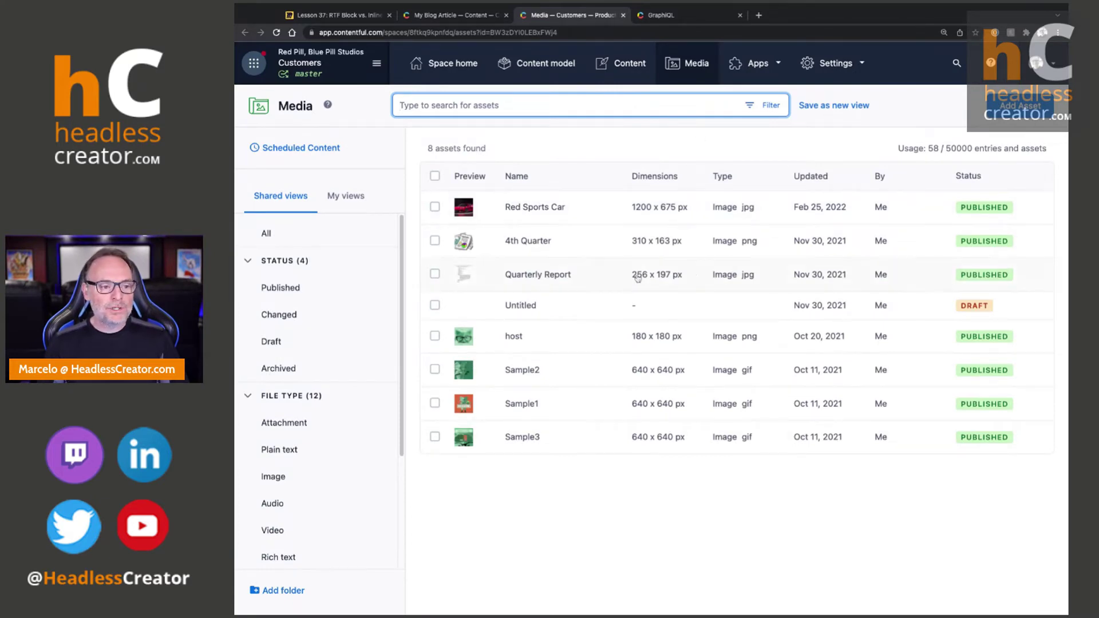
Select 'red car' and set up an Asset hyperlink targeting the Red Sports Car image
{"action": "left_click", "coordinate": [622, 16]}
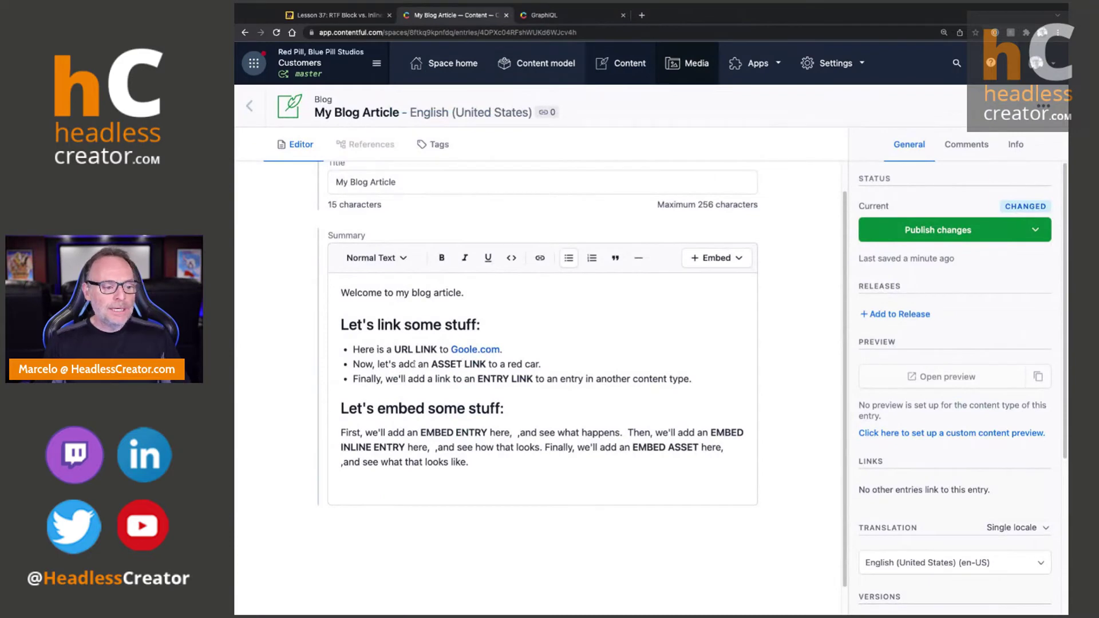
{"action": "left_click_drag", "start_coordinate": [507, 364], "coordinate": [539, 364]}
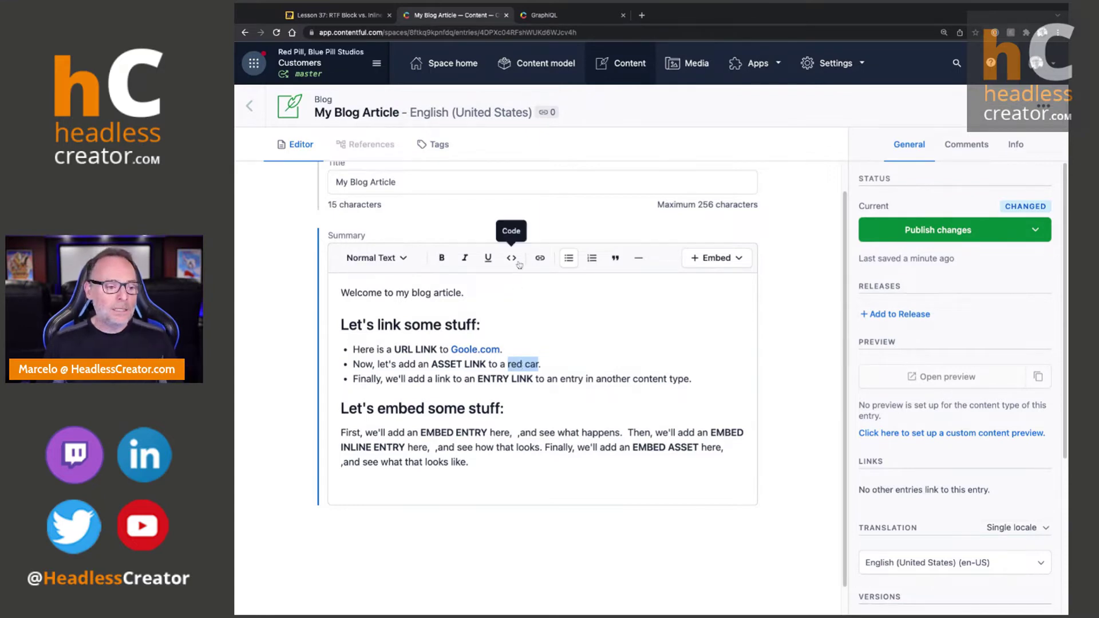
{"action": "left_click", "coordinate": [538, 262]}
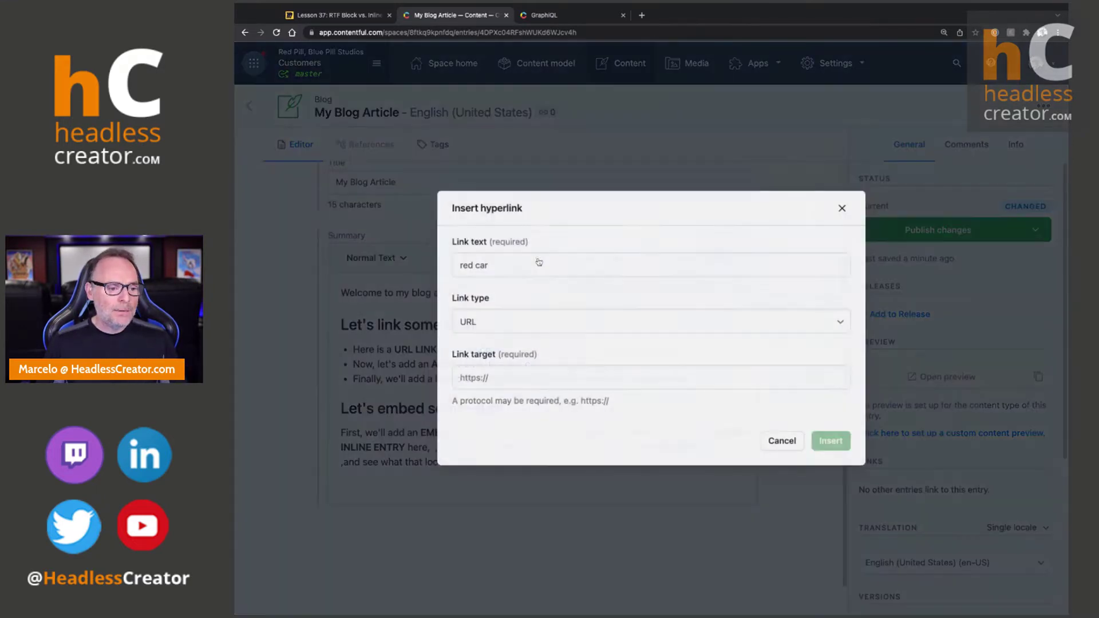
{"action": "left_click", "coordinate": [519, 324]}
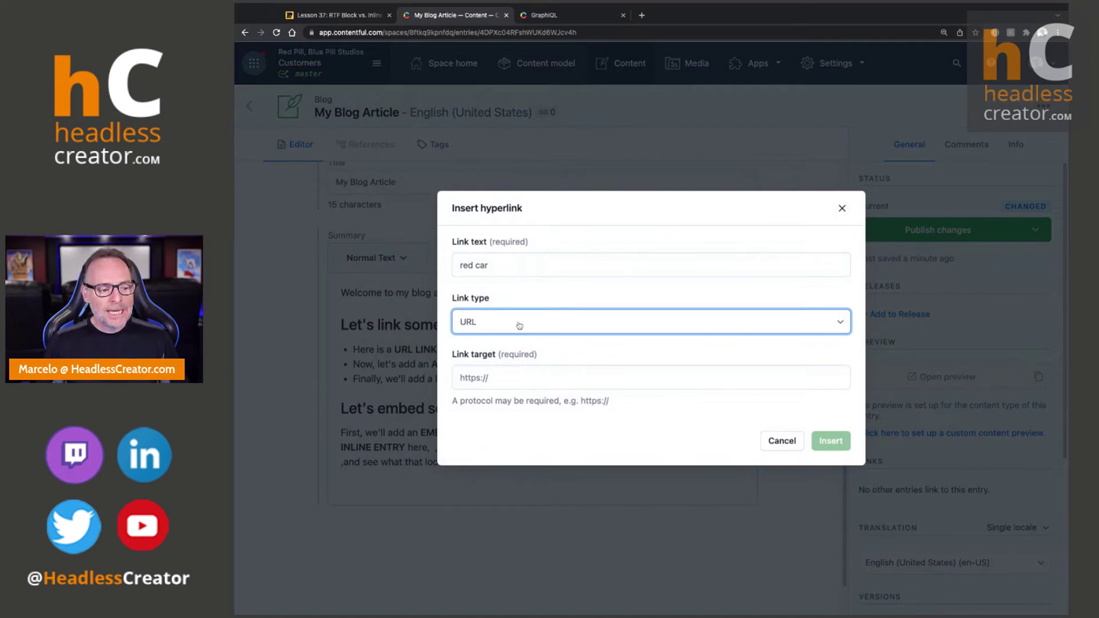
{"action": "left_click", "coordinate": [486, 346]}
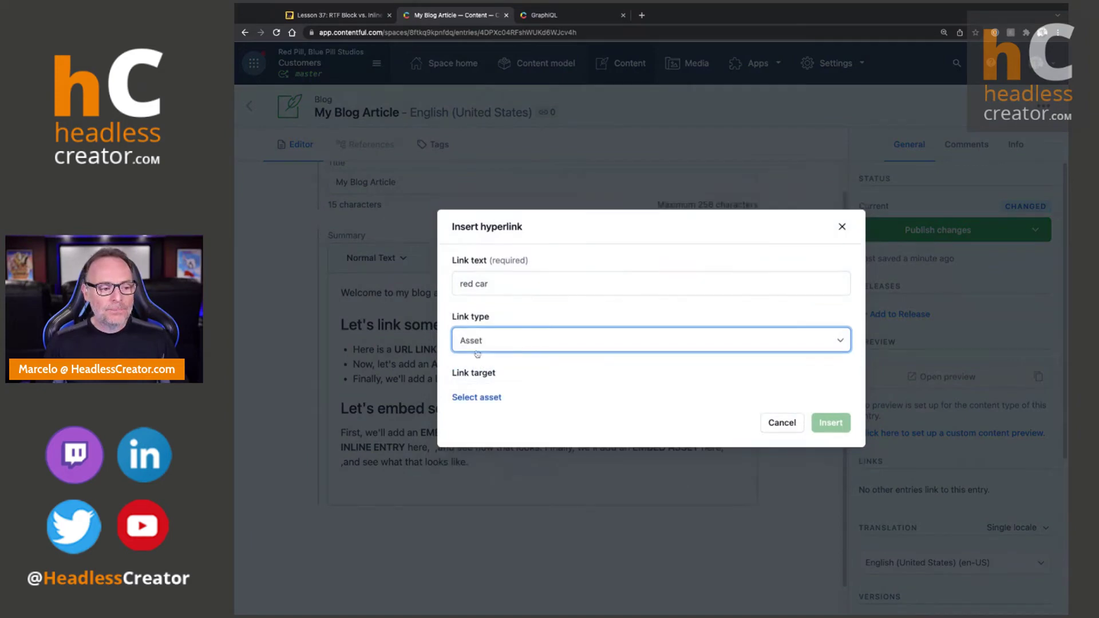
{"action": "left_click", "coordinate": [477, 397]}
{"action": "left_click", "coordinate": [492, 251]}
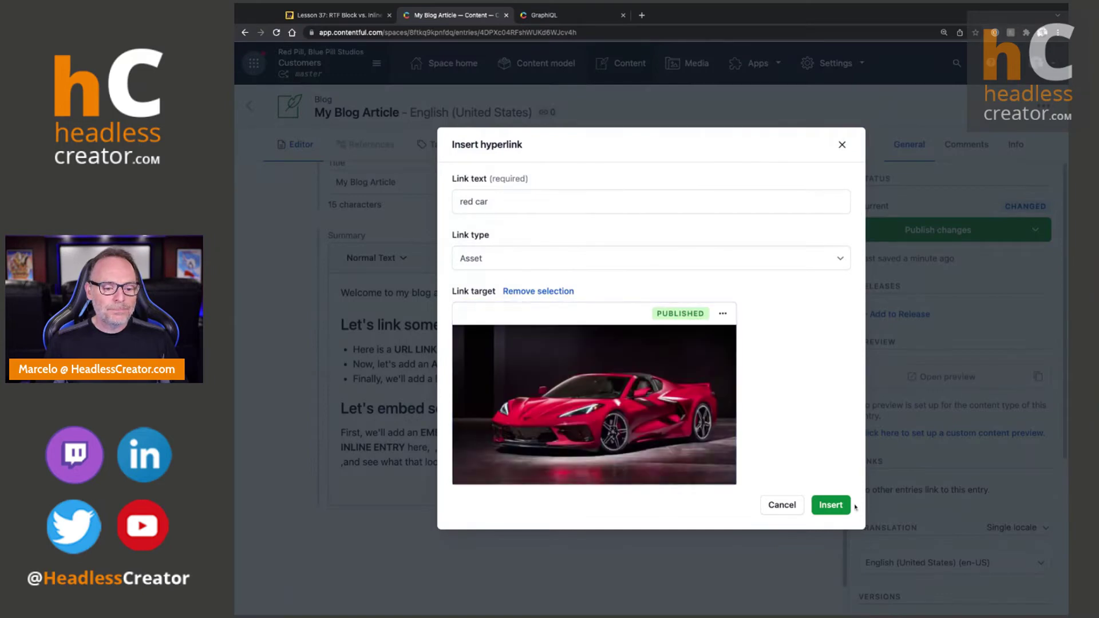
Confirm the Red Sports Car asset hyperlink on 'red car' with Insert
{"action": "left_click", "coordinate": [843, 507]}
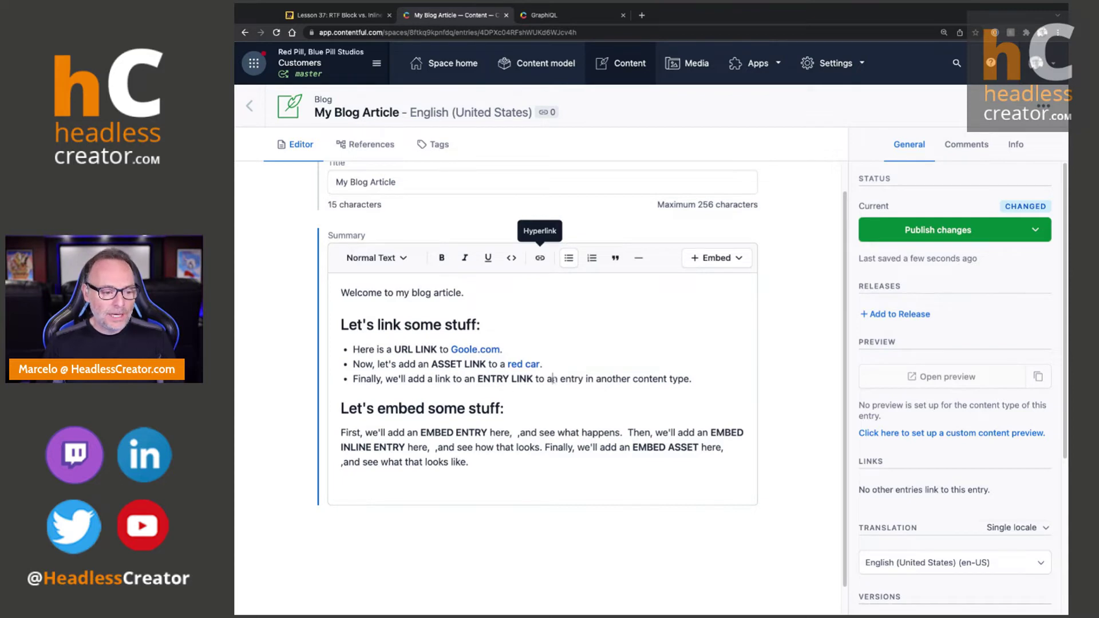
Link 'an entry' to the Welcome Chat! entry, filtering entries to the Chat content type
{"action": "left_click_drag", "start_coordinate": [547, 379], "coordinate": [583, 379]}
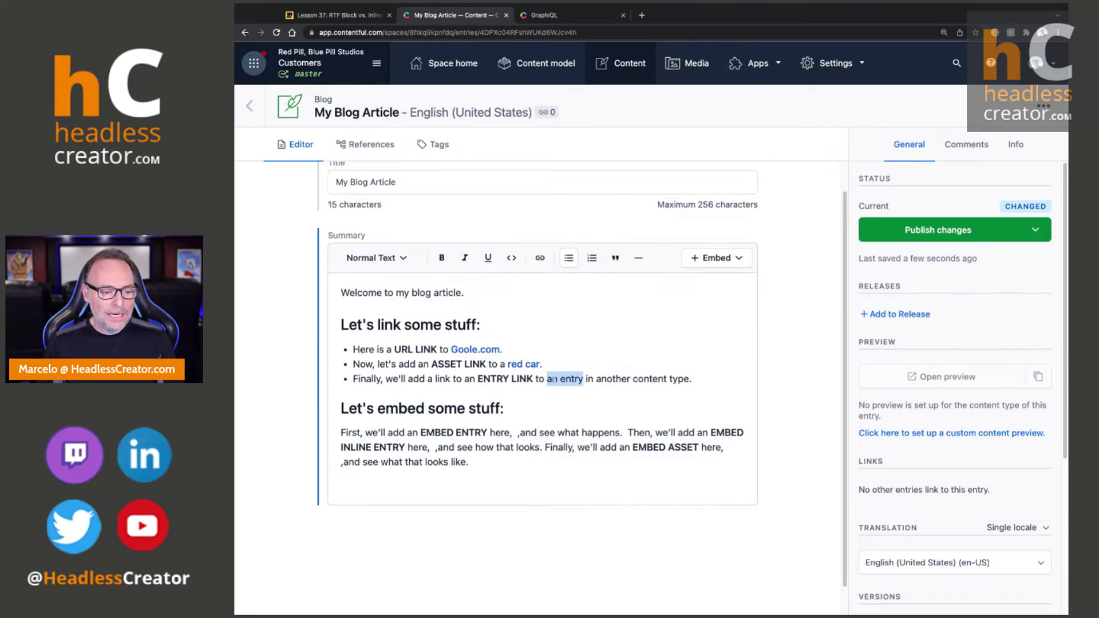
{"action": "left_click", "coordinate": [539, 257]}
{"action": "left_click", "coordinate": [479, 321]}
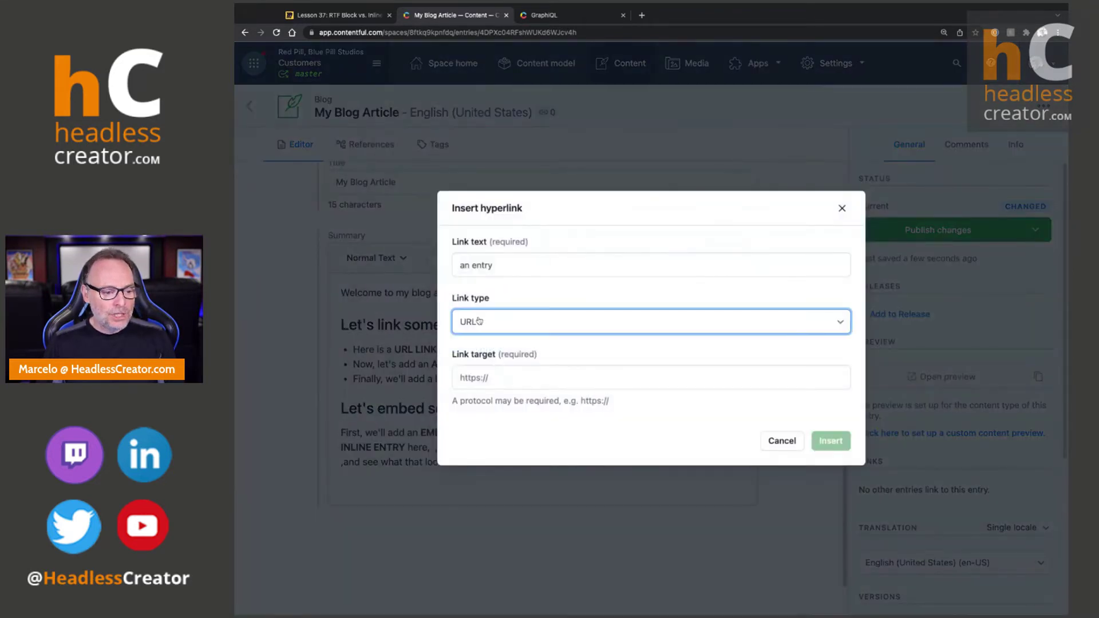
{"action": "left_click", "coordinate": [475, 334]}
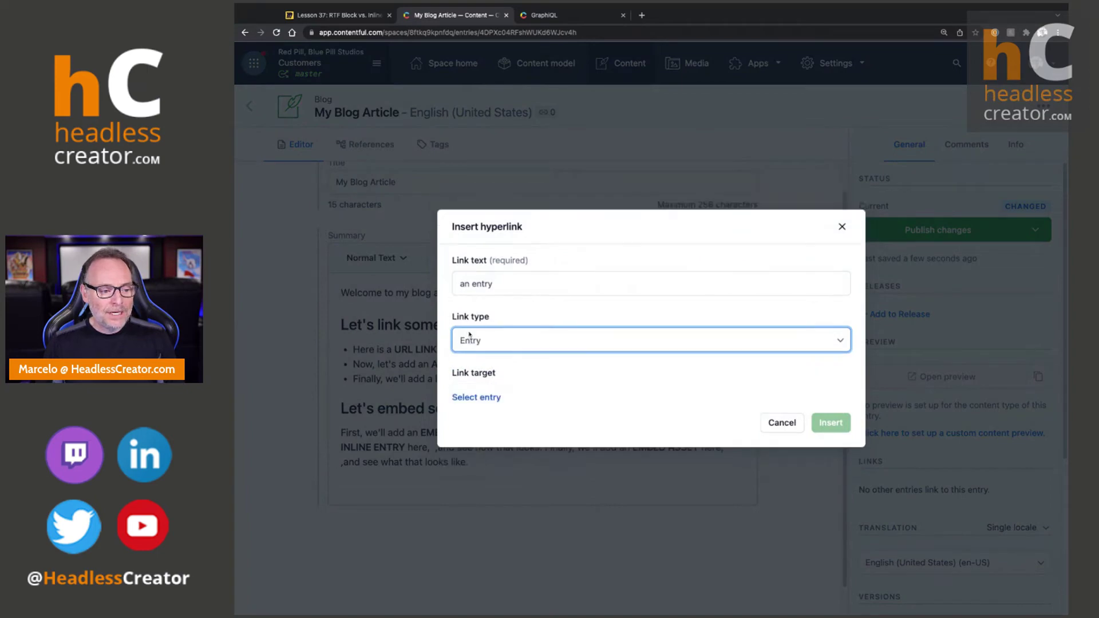
{"action": "left_click", "coordinate": [483, 399]}
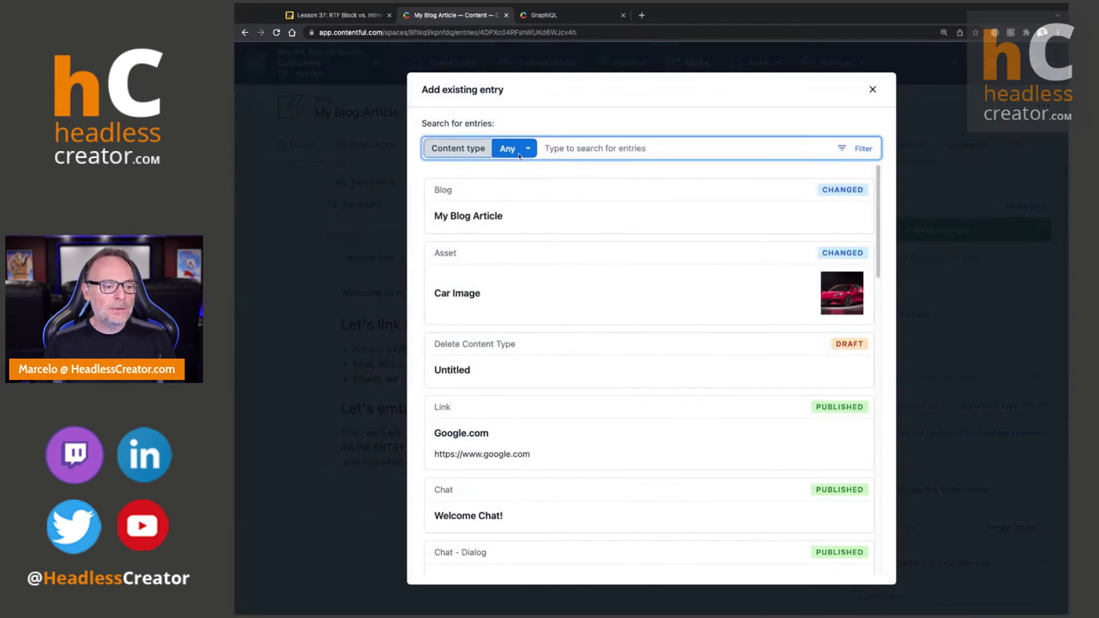
{"action": "left_click", "coordinate": [519, 155]}
{"action": "left_click", "coordinate": [522, 189]}
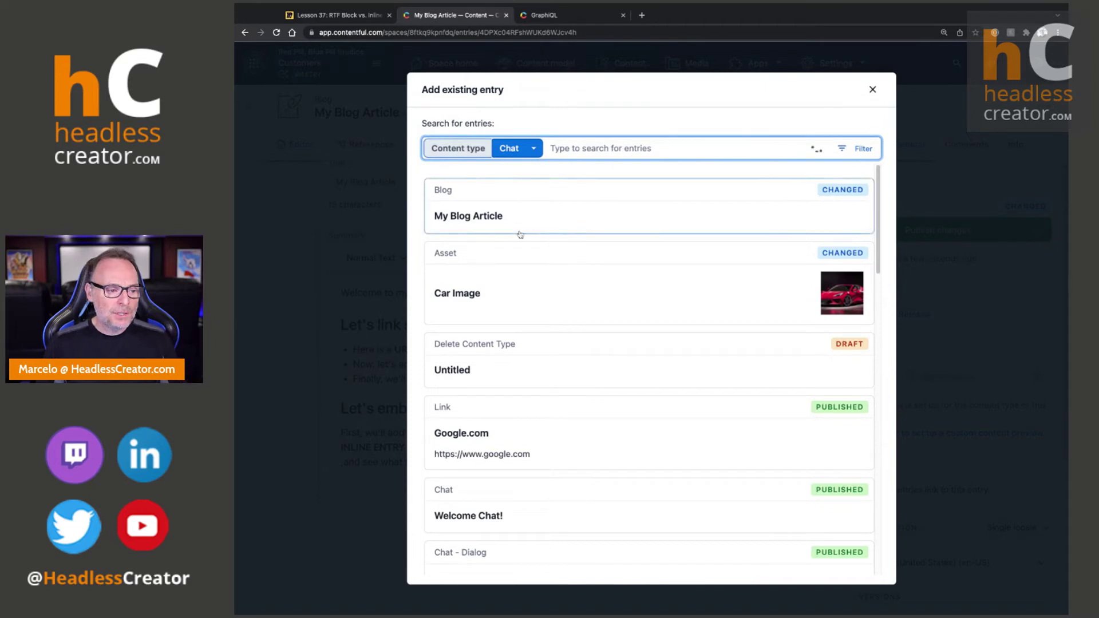
{"action": "left_click", "coordinate": [488, 221]}
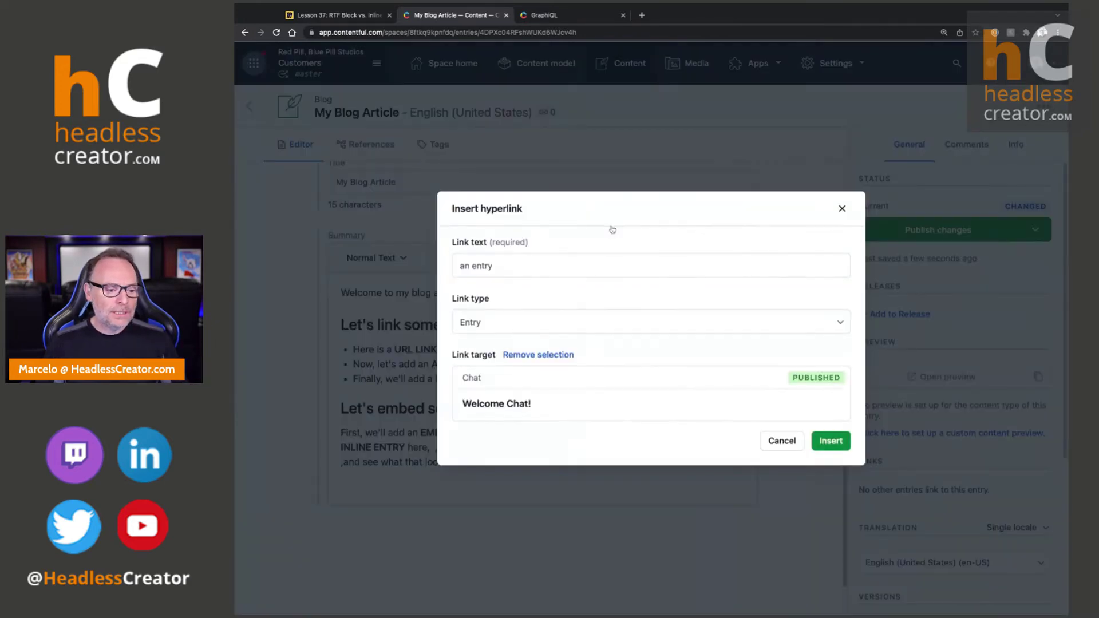
{"action": "left_click", "coordinate": [830, 441]}
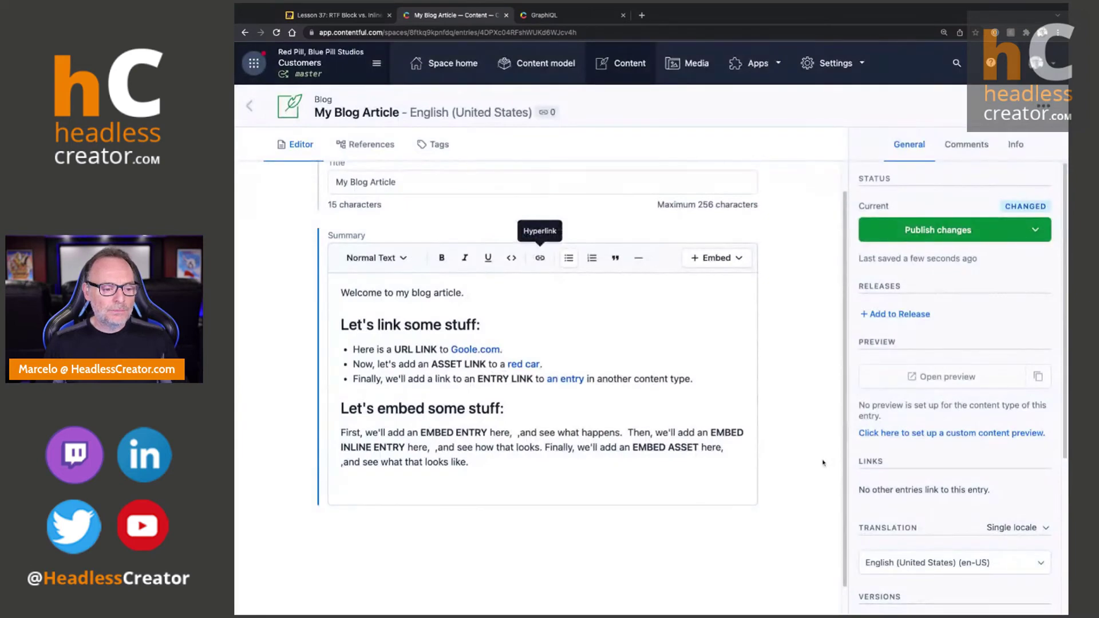
Review the 'an entry' and 'red car' link settings, closing without changing their targets
{"action": "left_click", "coordinate": [563, 379]}
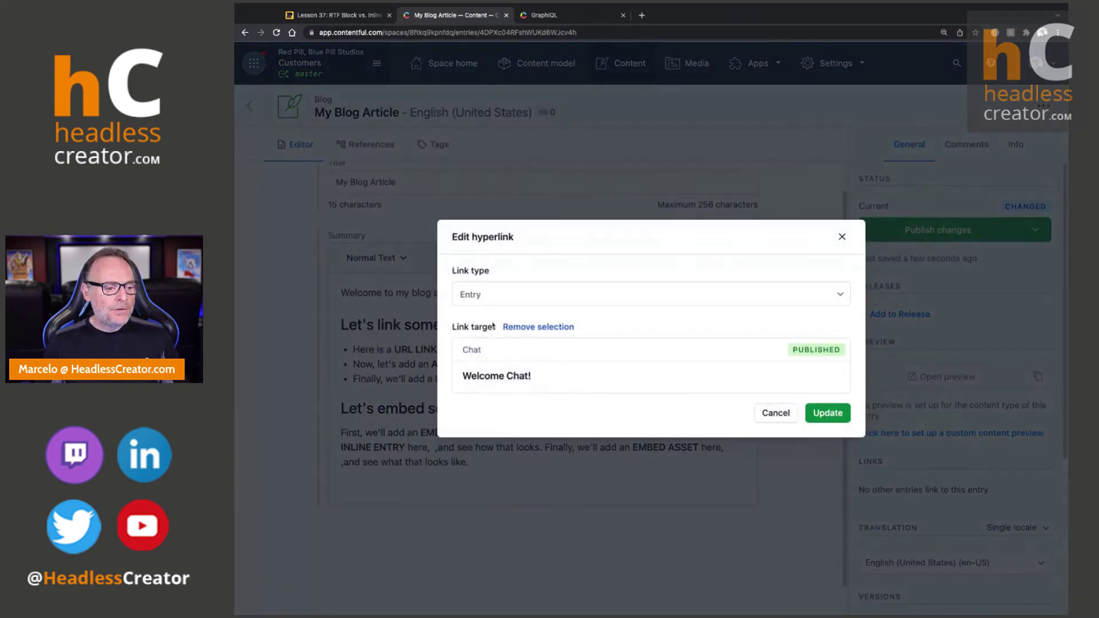
{"action": "left_click", "coordinate": [545, 329]}
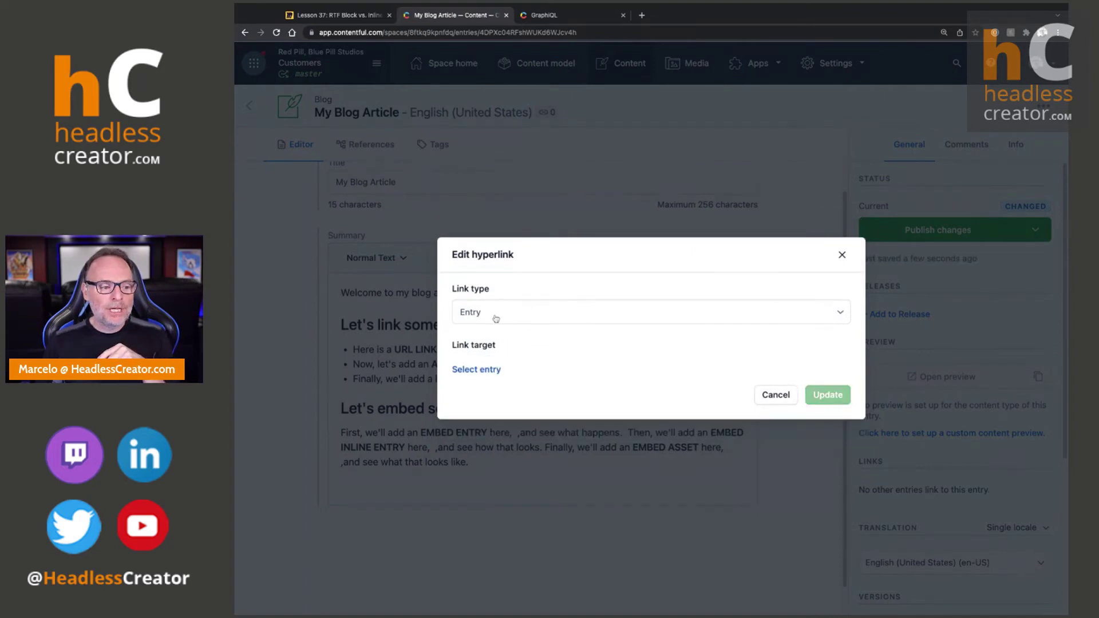
{"action": "left_click", "coordinate": [774, 396]}
{"action": "mouse_move", "coordinate": [580, 380]}
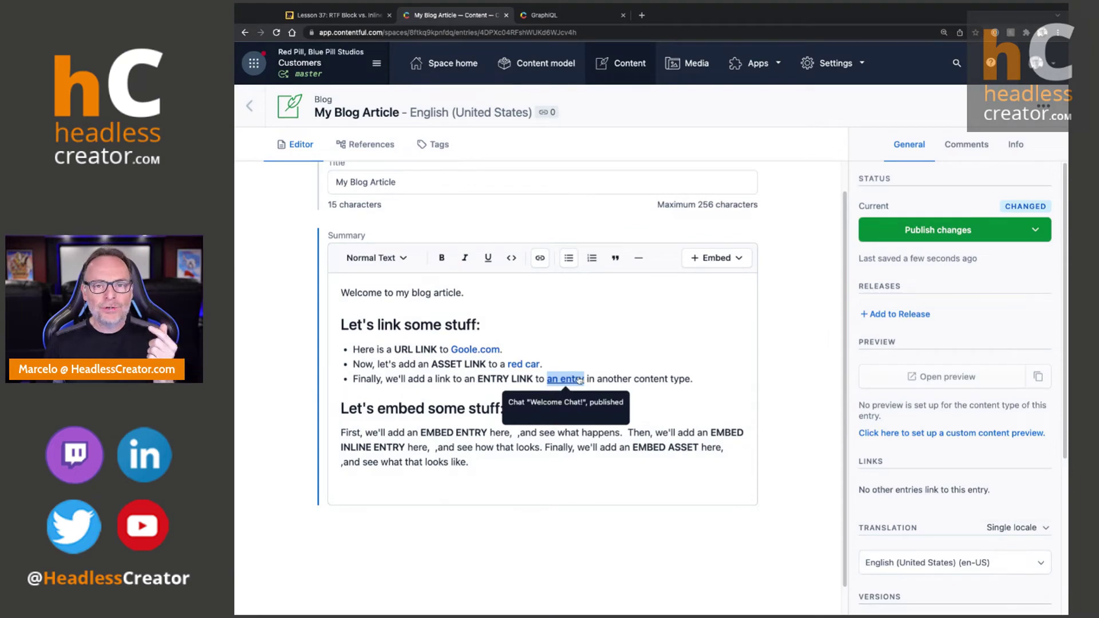
{"action": "left_click", "coordinate": [522, 364]}
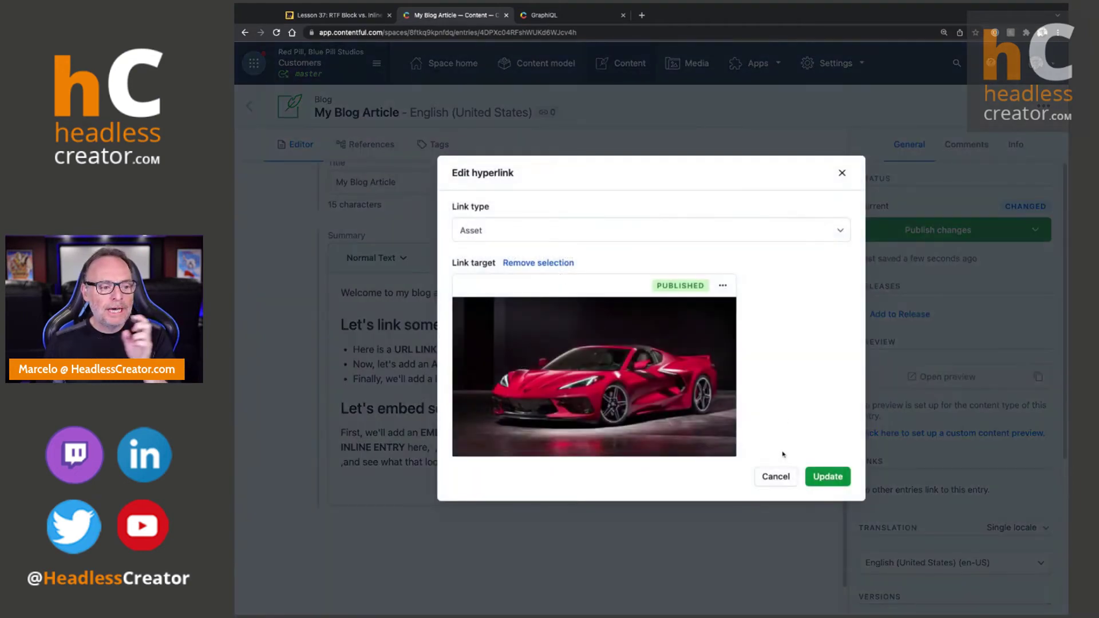
{"action": "left_click", "coordinate": [554, 267]}
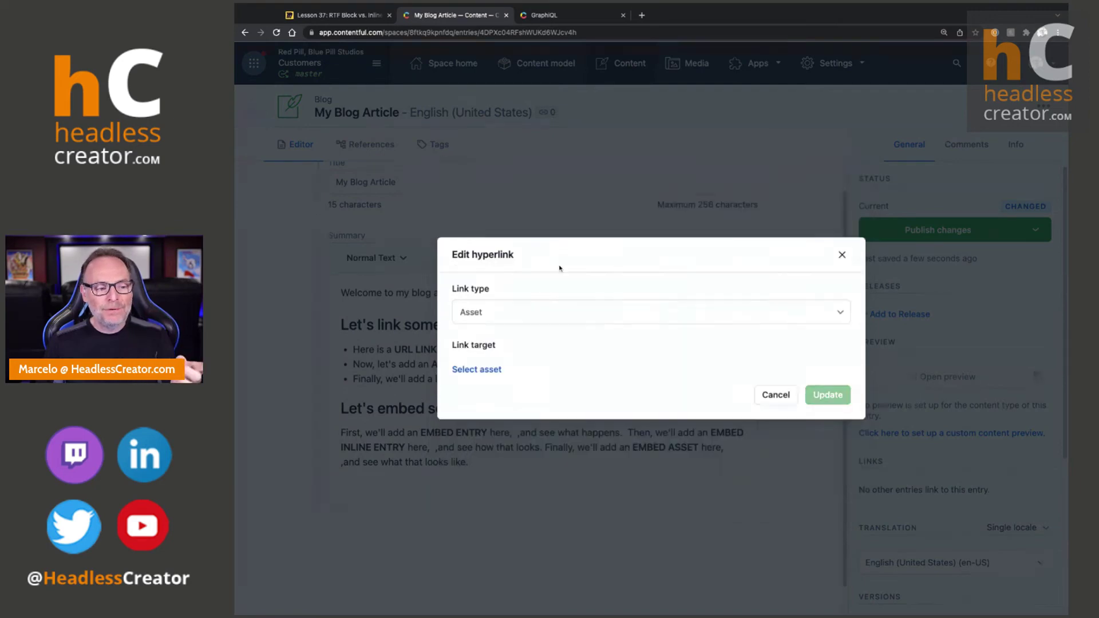
{"action": "left_click", "coordinate": [784, 401]}
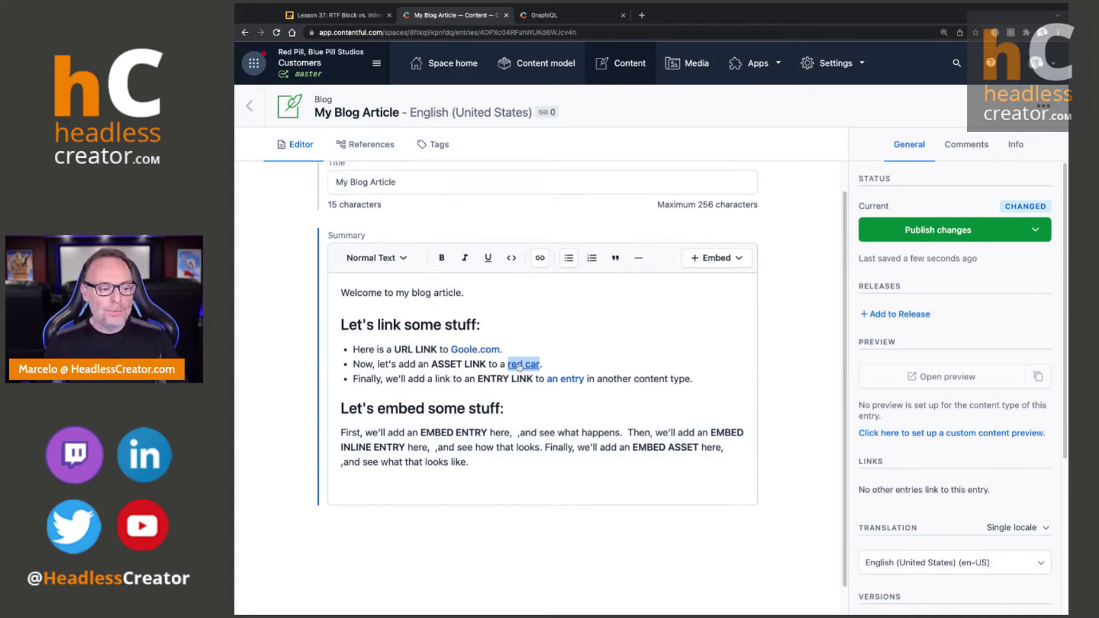
Check the Summary's three link targets and publish the My Blog Article changes
{"action": "left_click", "coordinate": [710, 369]}
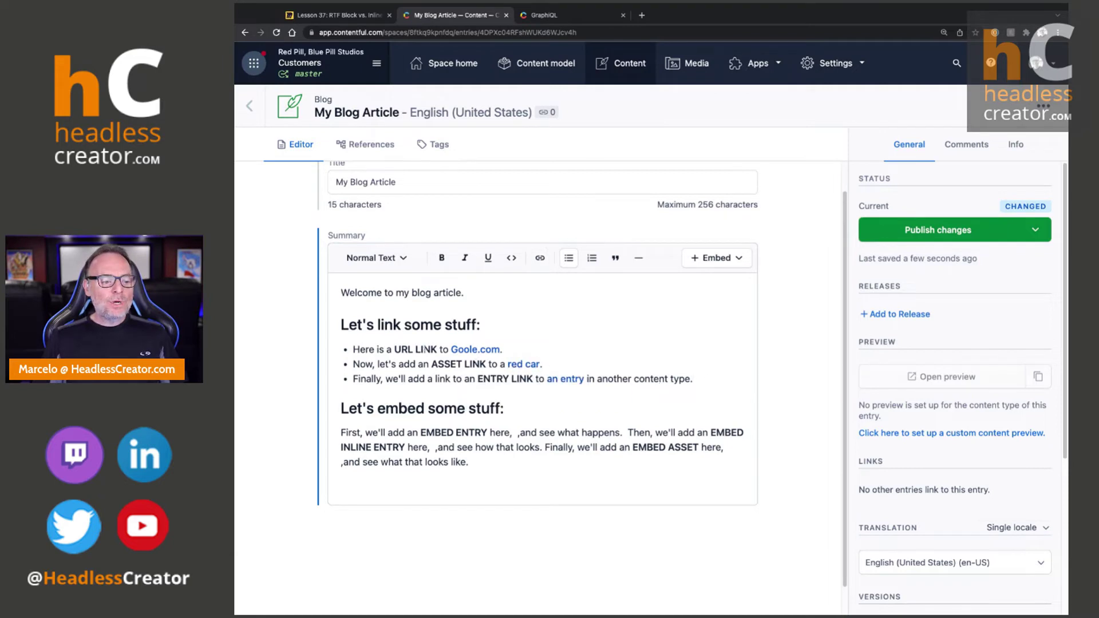
{"action": "mouse_move", "coordinate": [584, 382]}
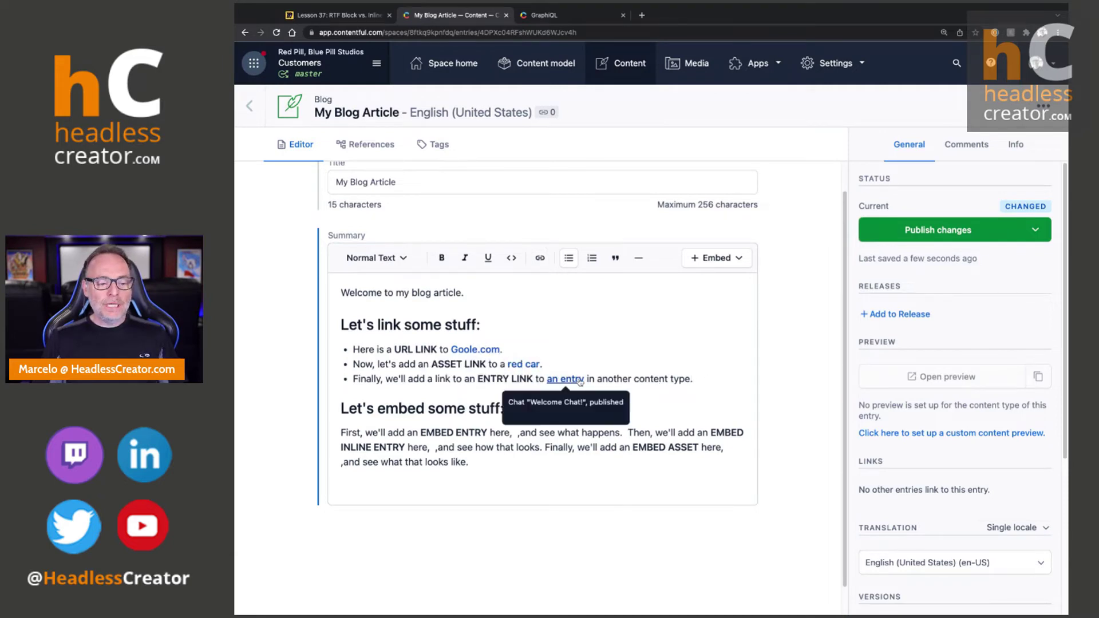
{"action": "mouse_move", "coordinate": [474, 353]}
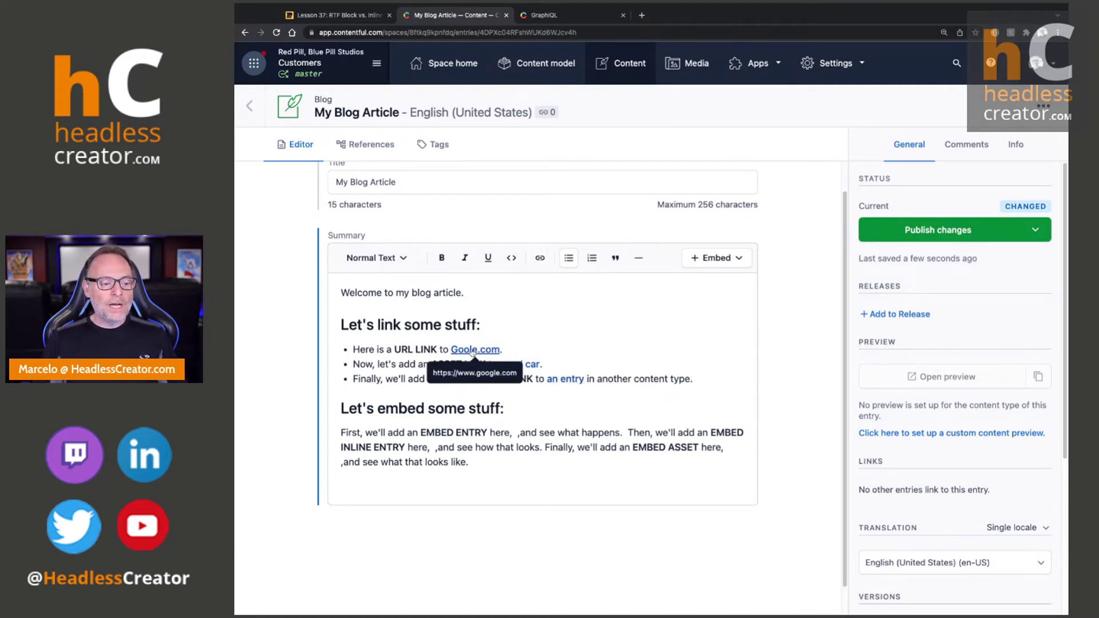
{"action": "mouse_move", "coordinate": [530, 366]}
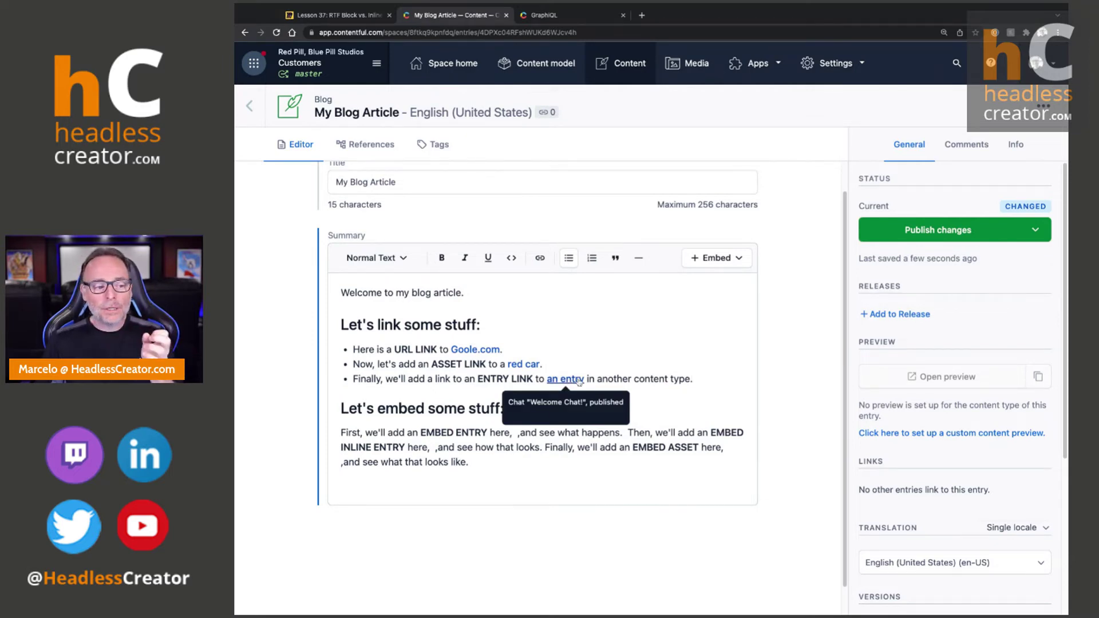
{"action": "left_click", "coordinate": [862, 232]}
{"action": "mouse_move", "coordinate": [558, 379]}
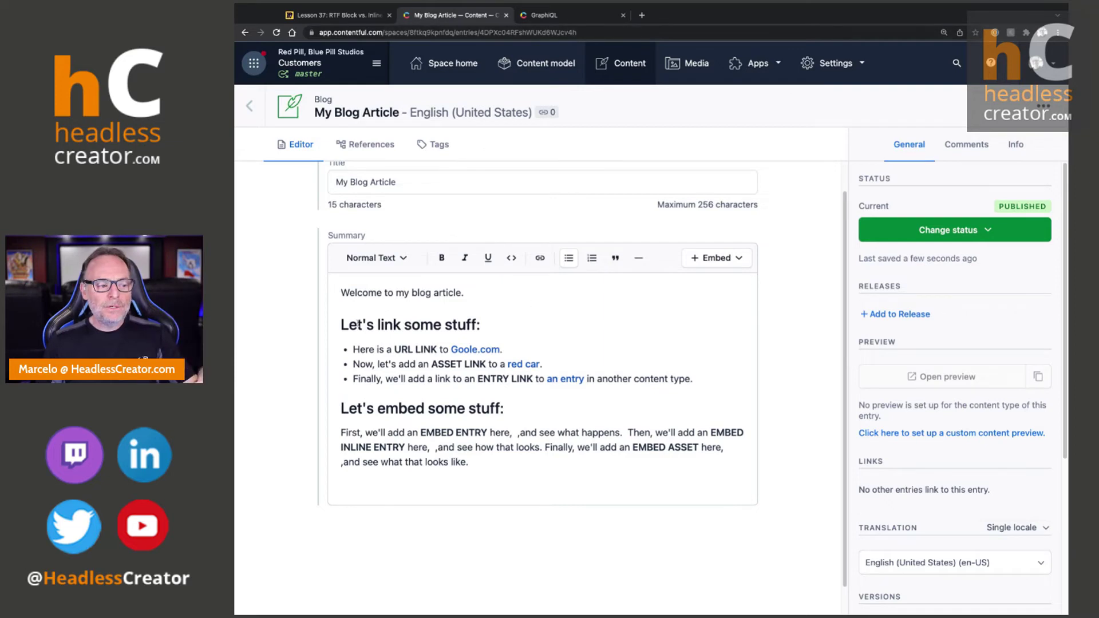
Load the most recent blog query from GraphiQL's history
{"action": "left_click", "coordinate": [553, 17]}
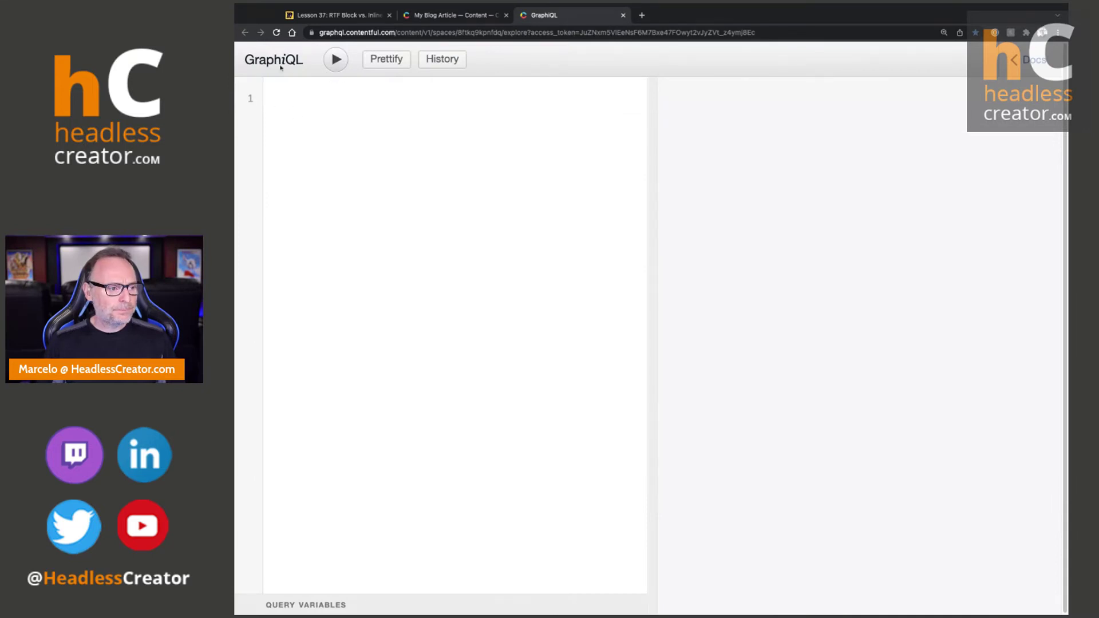
{"action": "left_click", "coordinate": [442, 59]}
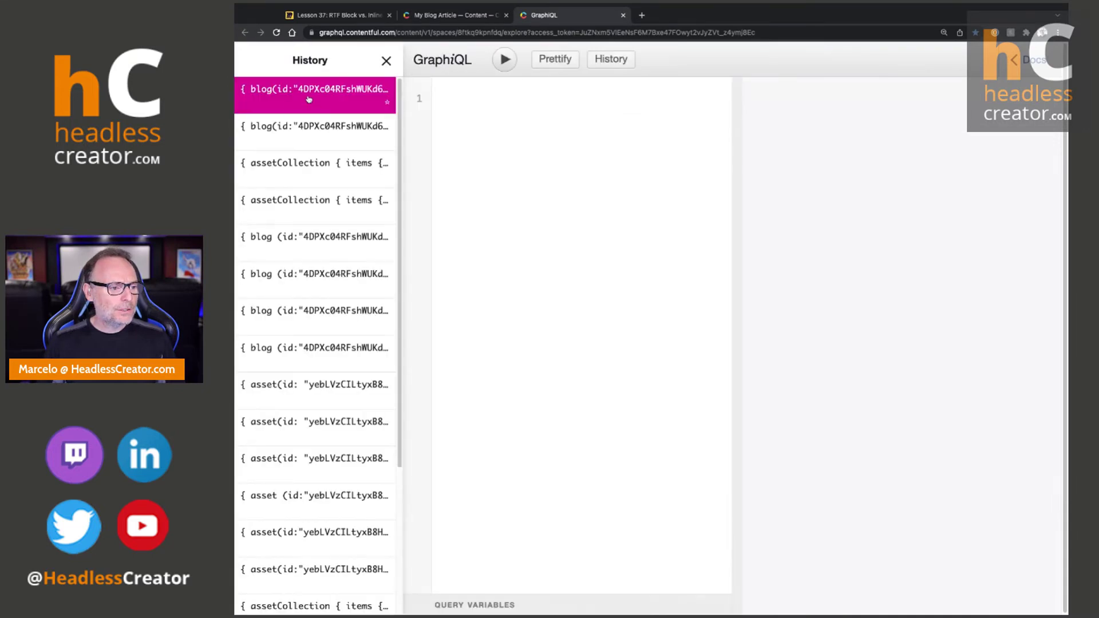
{"action": "left_click", "coordinate": [308, 99]}
{"action": "left_click", "coordinate": [386, 60]}
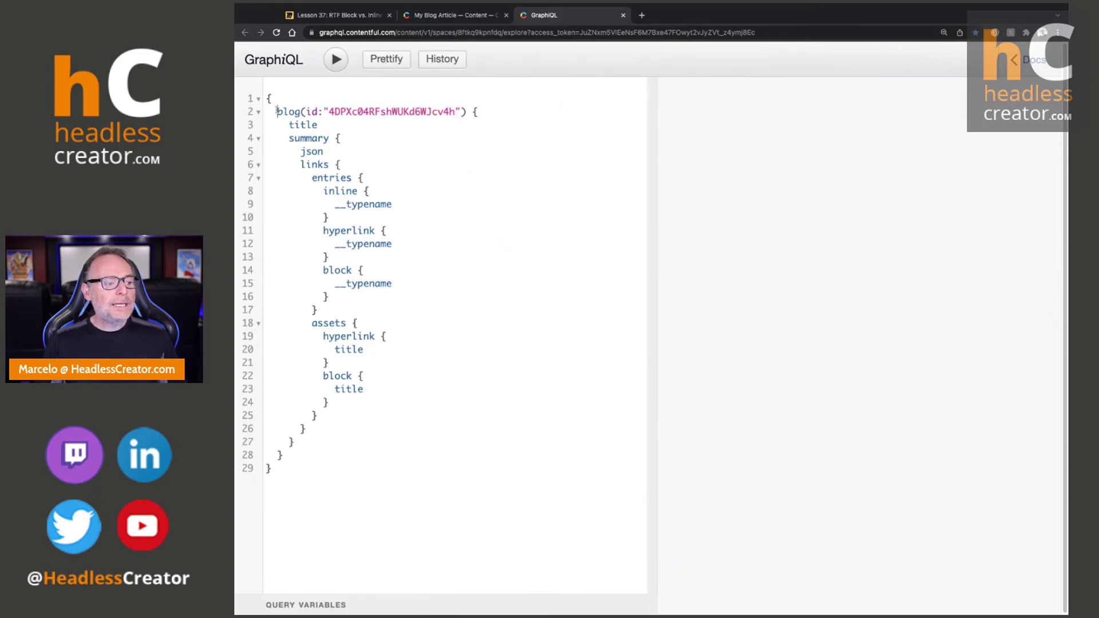
Highlight the query's id lookup, title and json fields, then select the whole links block
{"action": "left_click_drag", "start_coordinate": [276, 111], "coordinate": [472, 111]}
{"action": "left_click_drag", "start_coordinate": [277, 111], "coordinate": [317, 125]}
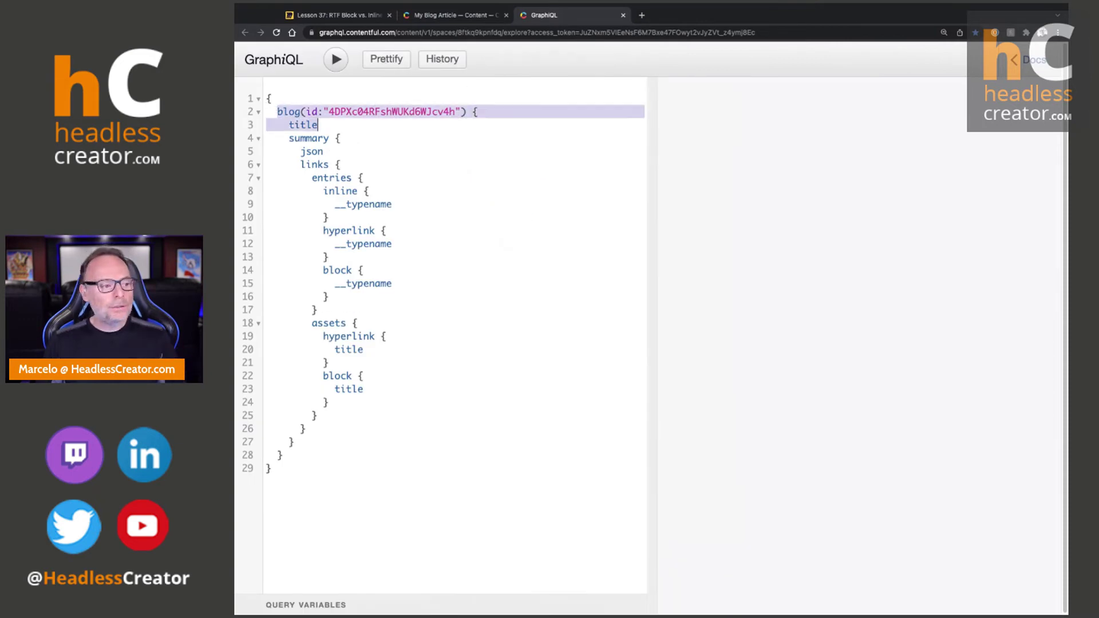
{"action": "left_click", "coordinate": [298, 124]}
{"action": "double_click", "coordinate": [298, 125]}
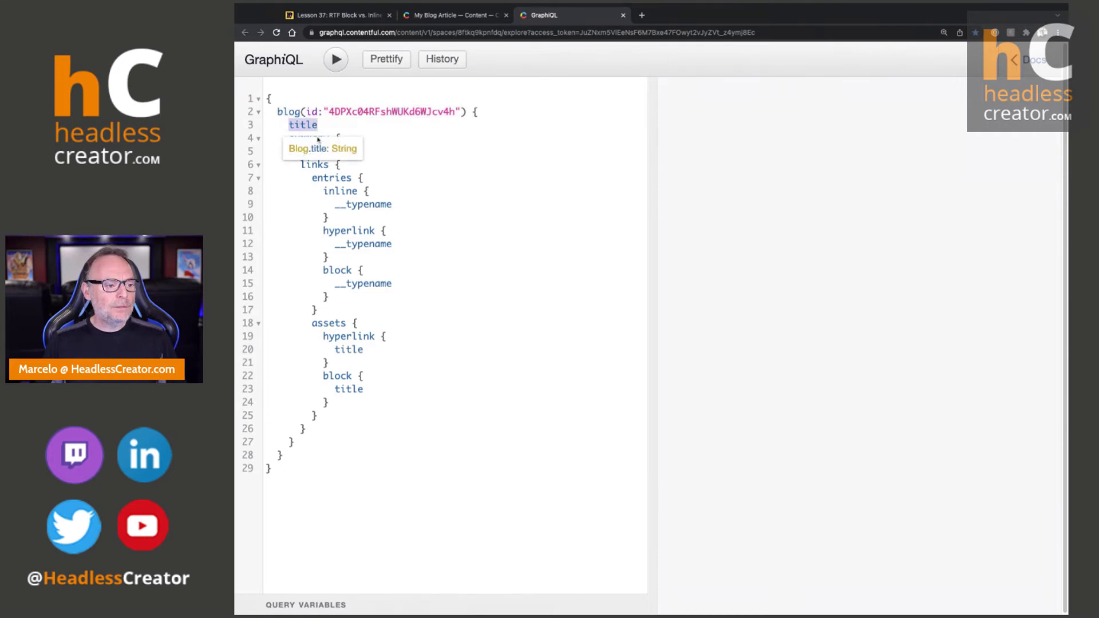
{"action": "left_click", "coordinate": [339, 164]}
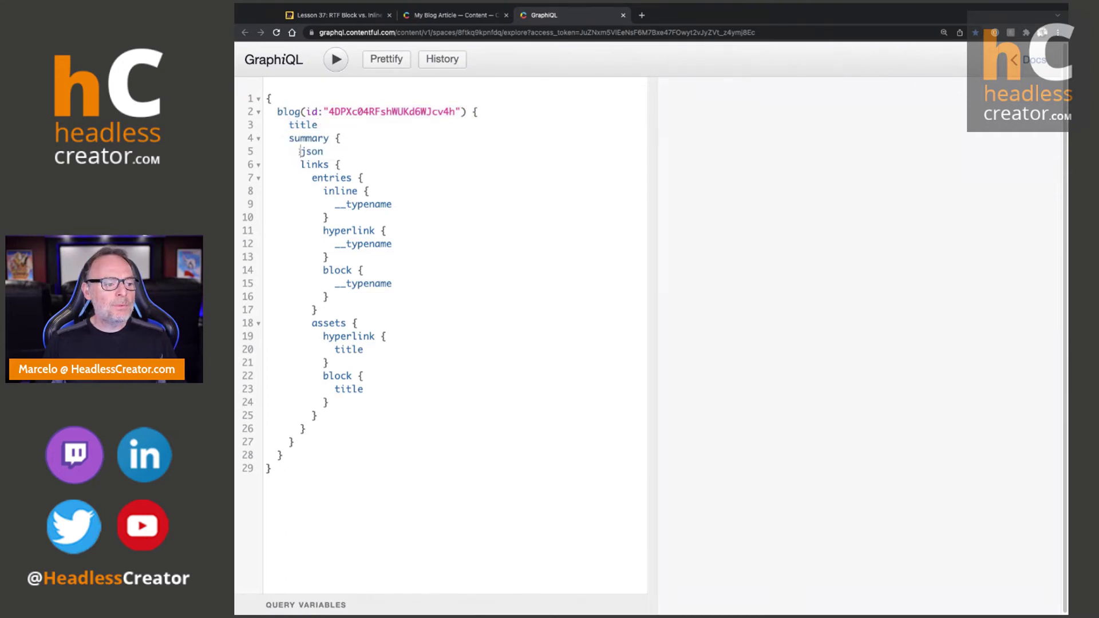
{"action": "double_click", "coordinate": [301, 151]}
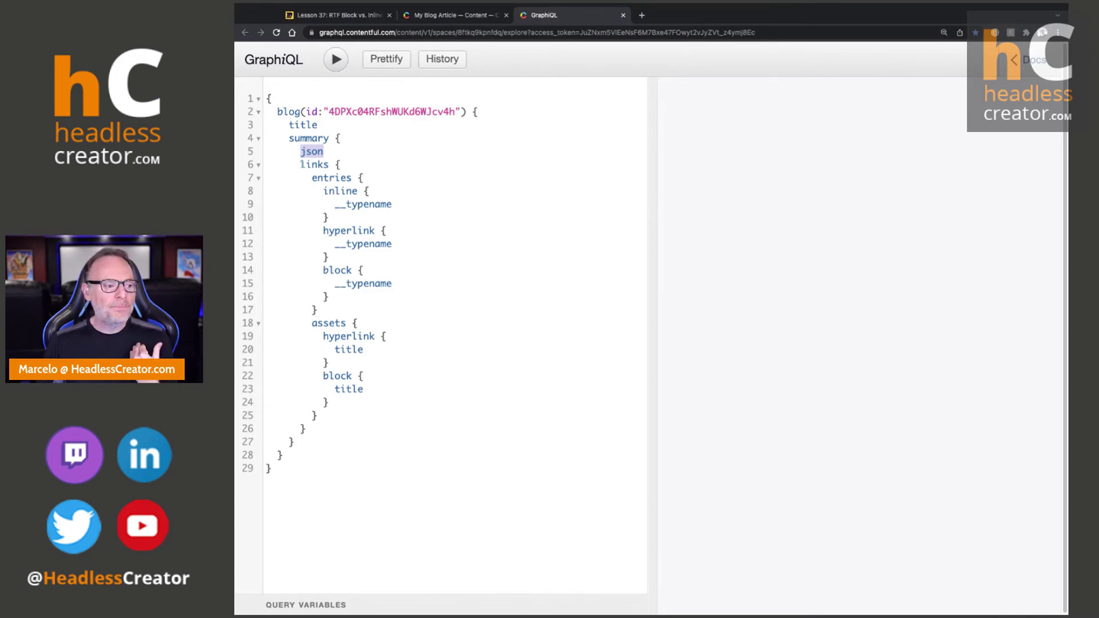
{"action": "left_click_drag", "start_coordinate": [300, 165], "coordinate": [317, 416]}
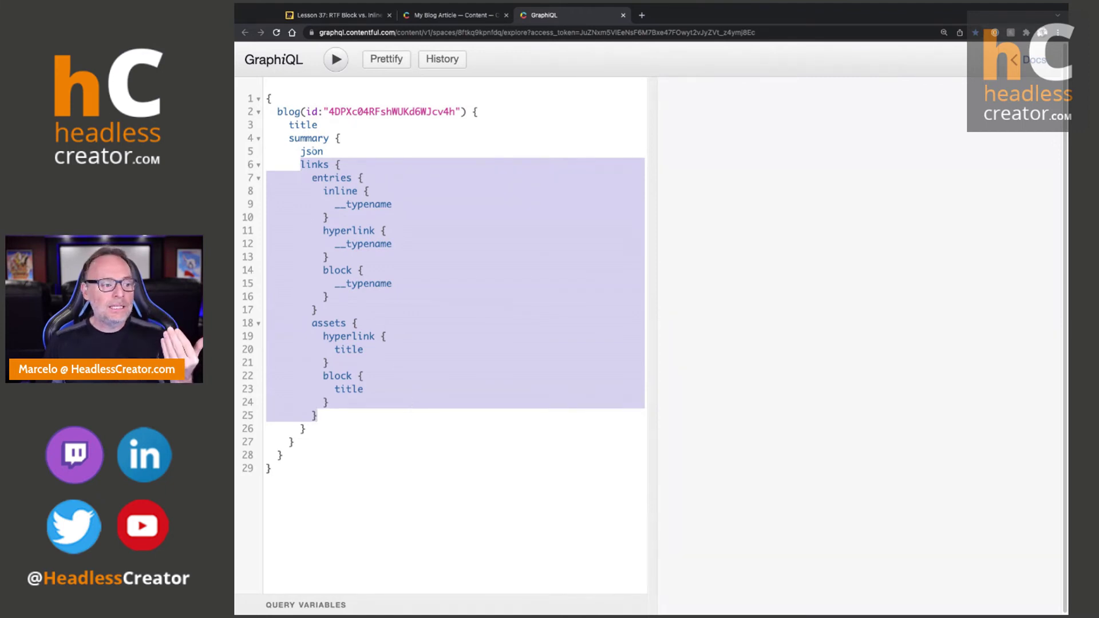
{"action": "mouse_move", "coordinate": [321, 178]}
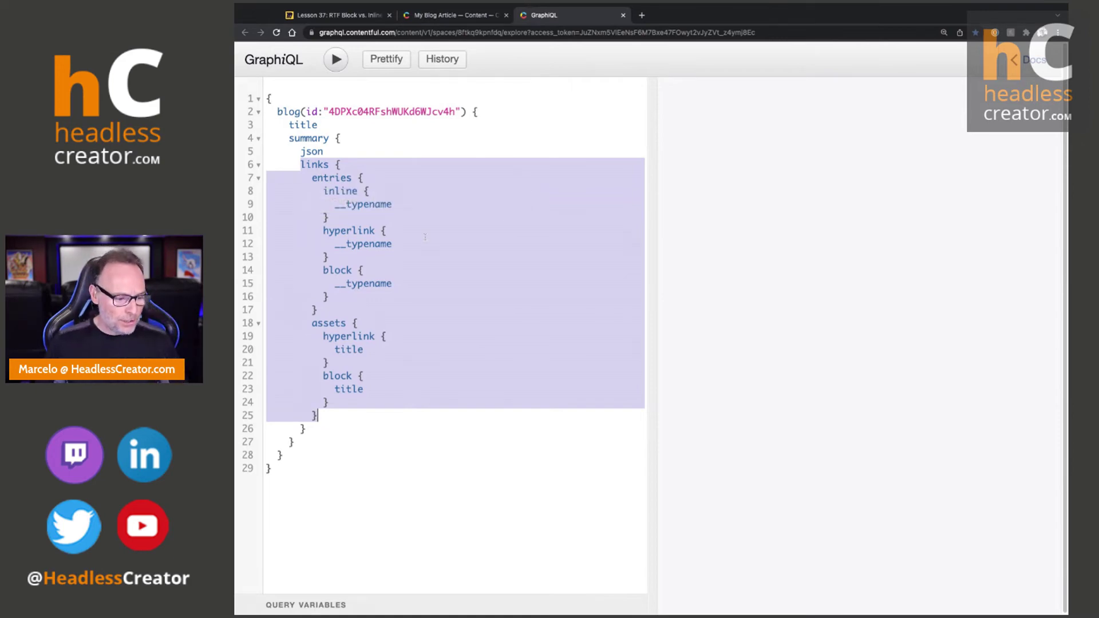
Delete the links block and leftover lines, leaving title and summary json, and run the query
{"action": "key", "text": "BackSpace"}
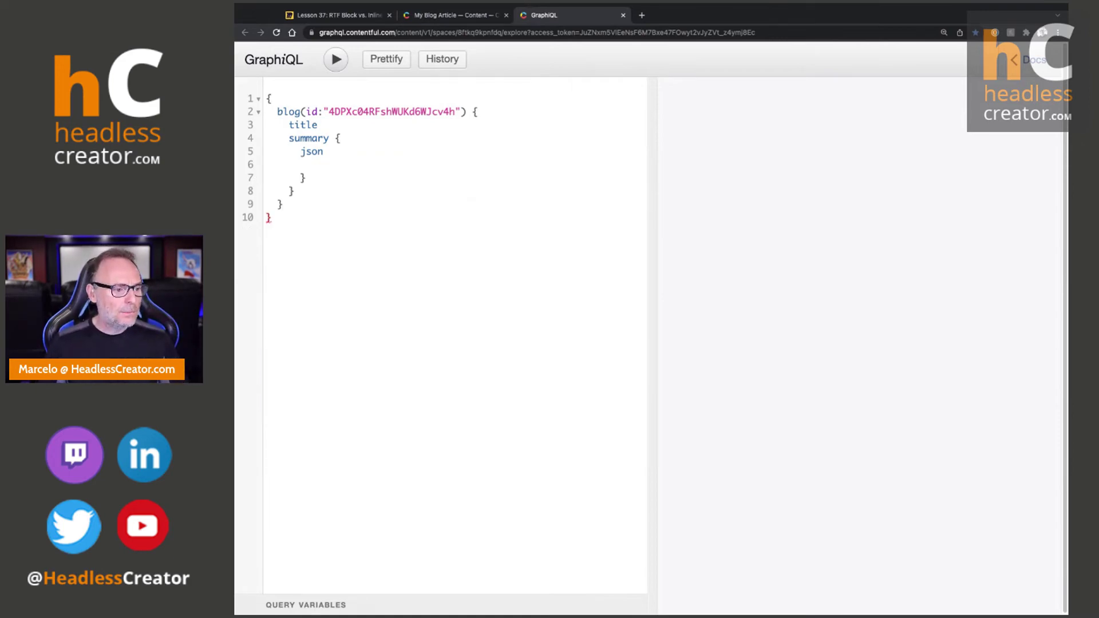
{"action": "key", "text": "BackSpace"}
{"action": "key", "text": "BackSpace"}
{"action": "key", "text": "shift+Down"}
{"action": "key", "text": "BackSpace"}
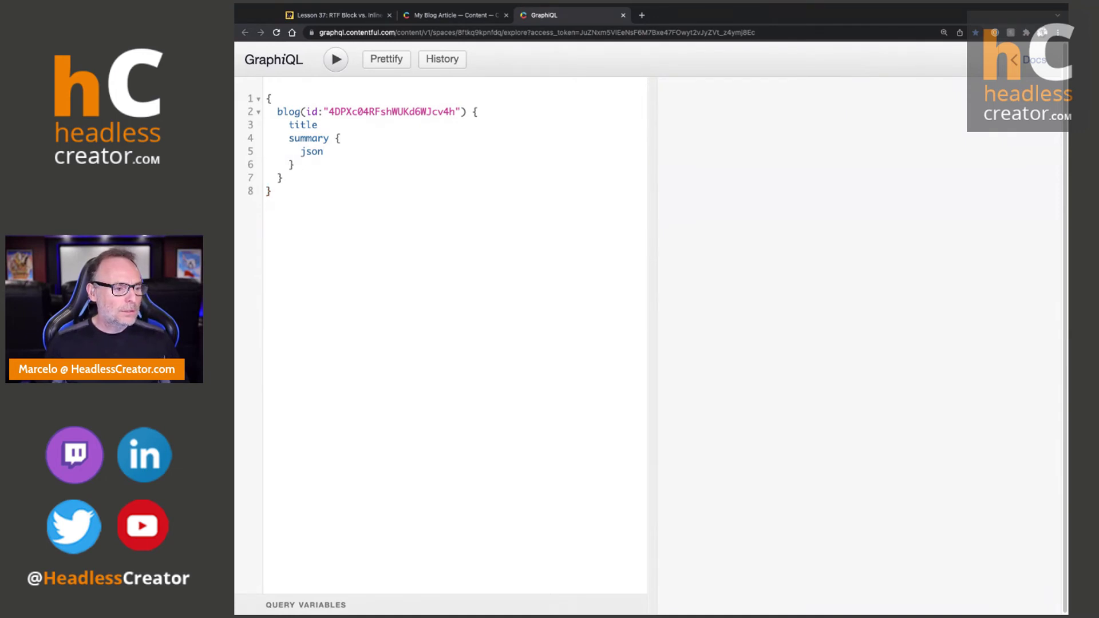
{"action": "left_click", "coordinate": [341, 64]}
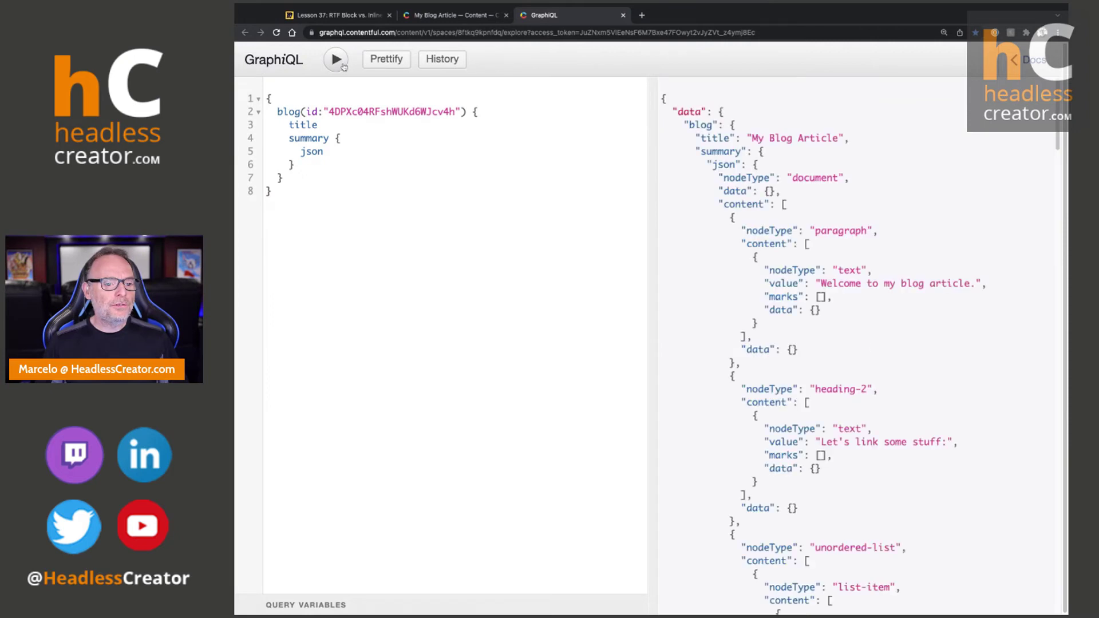
{"action": "scroll", "coordinate": [943, 257], "scroll_direction": "down", "scroll_amount": 2}
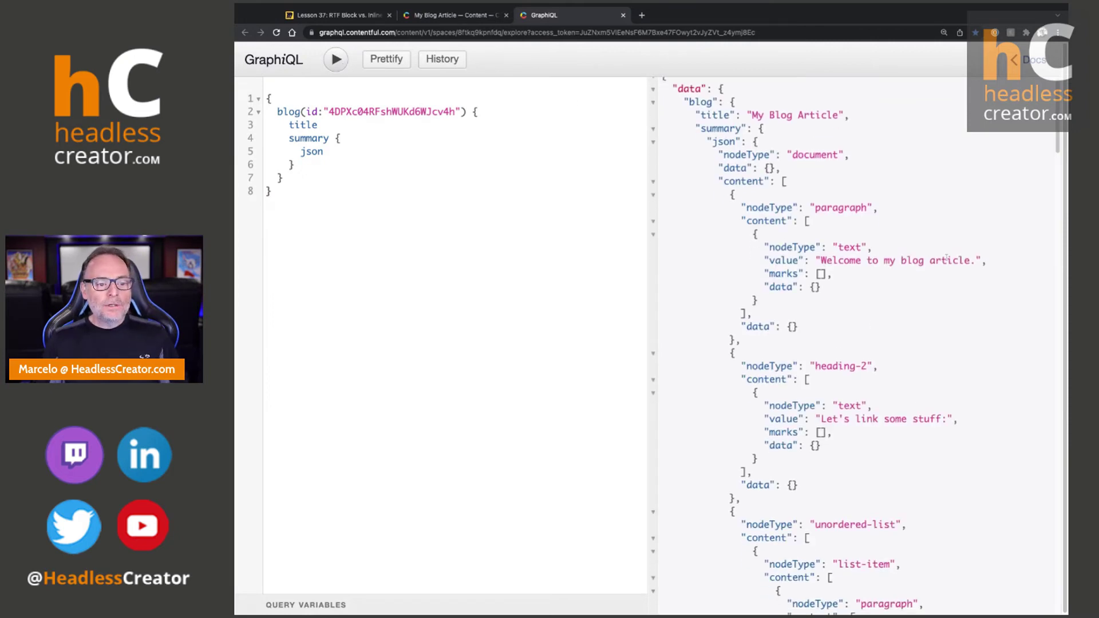
Compare the Contentful entry with the returned Summary rich-text JSON tree
{"action": "left_click", "coordinate": [456, 15]}
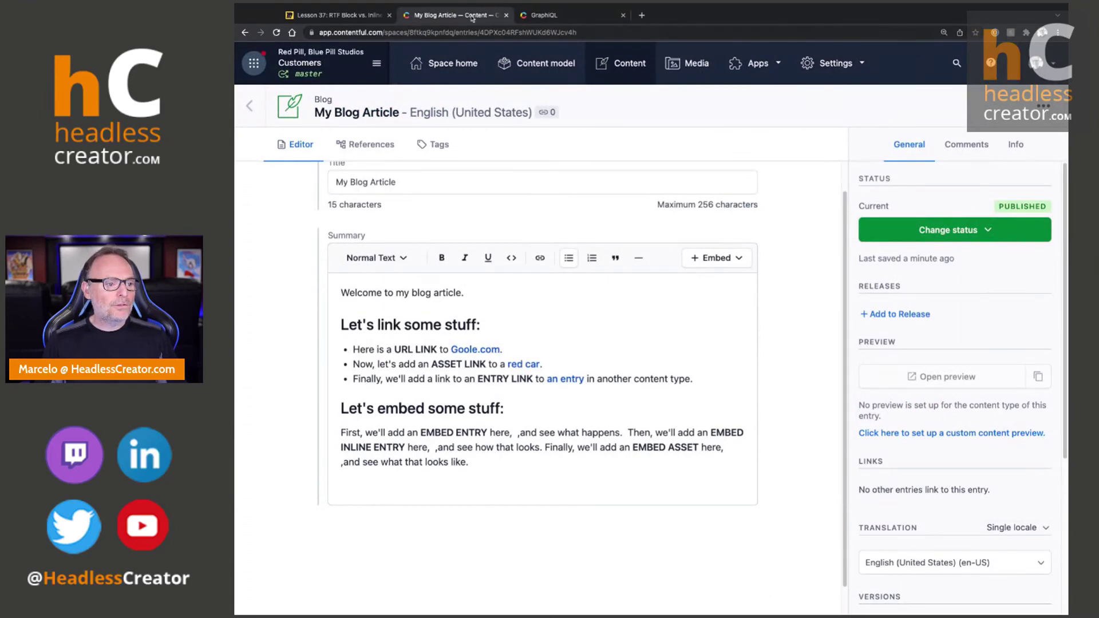
{"action": "left_click", "coordinate": [540, 16]}
{"action": "scroll", "coordinate": [827, 330], "scroll_direction": "up", "scroll_amount": 2}
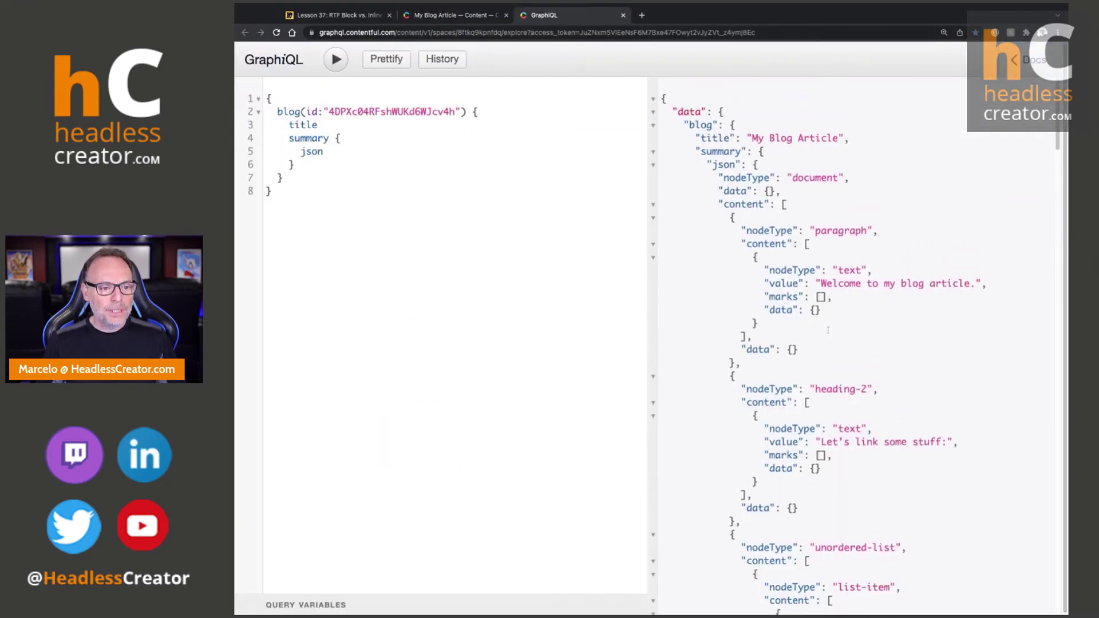
{"action": "left_click", "coordinate": [654, 166]}
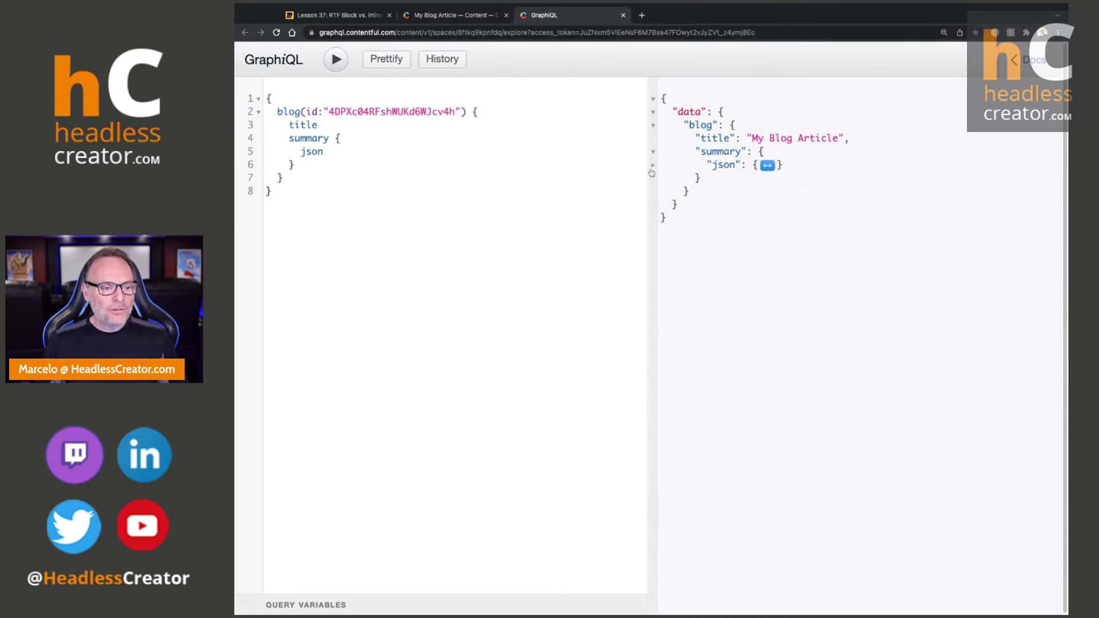
{"action": "left_click", "coordinate": [654, 169]}
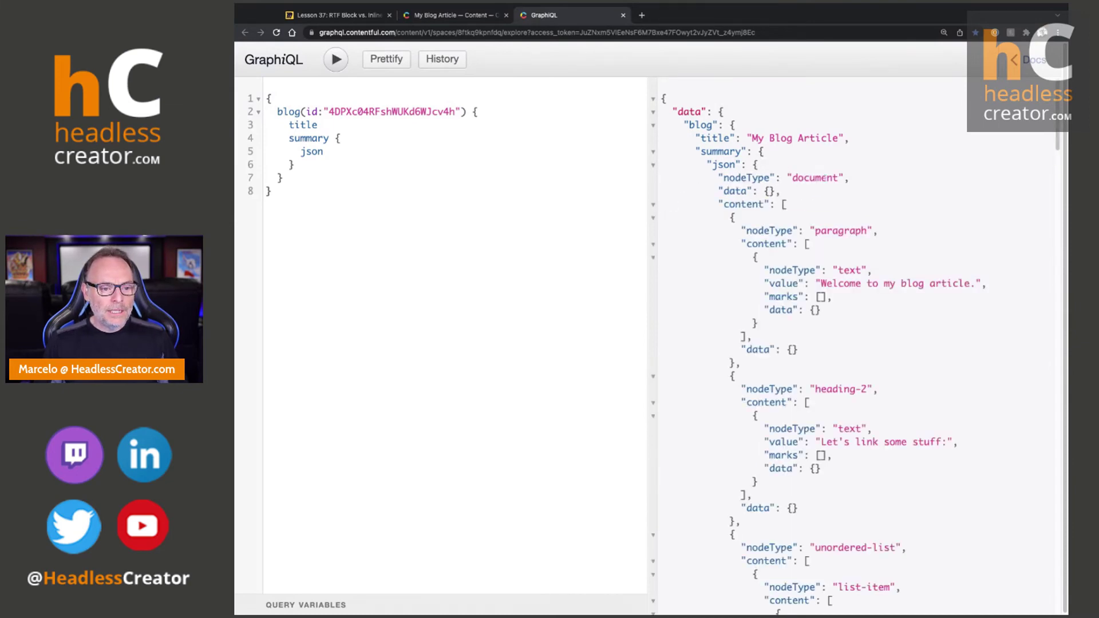
{"action": "scroll", "coordinate": [824, 178], "scroll_direction": "down", "scroll_amount": 1}
{"action": "scroll", "coordinate": [876, 216], "scroll_direction": "down", "scroll_amount": 1}
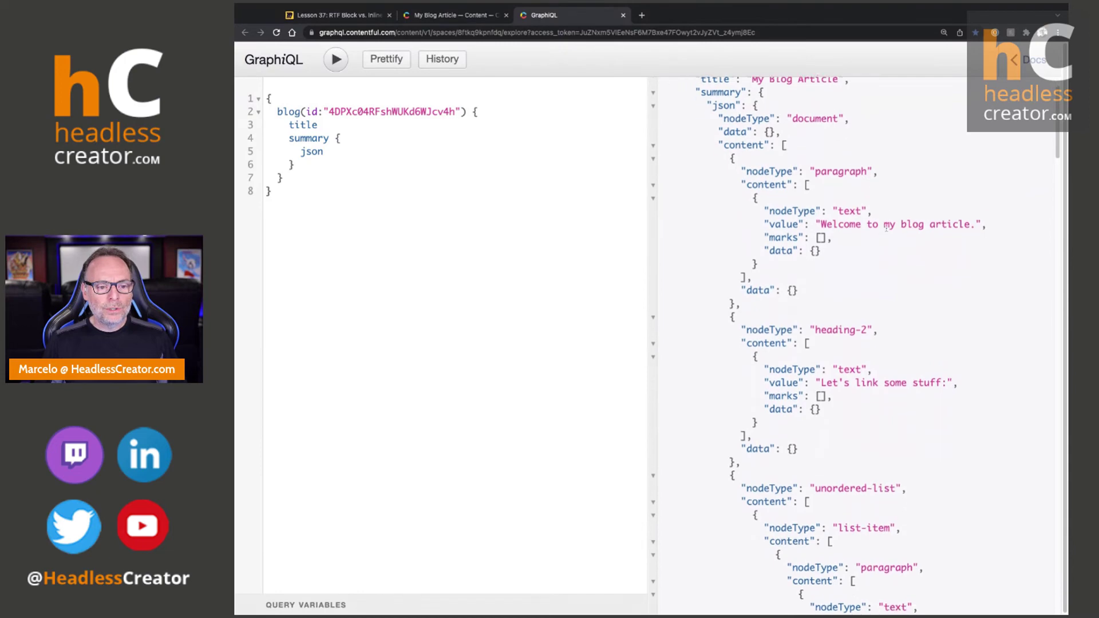
{"action": "scroll", "coordinate": [835, 197], "scroll_direction": "down", "scroll_amount": 1}
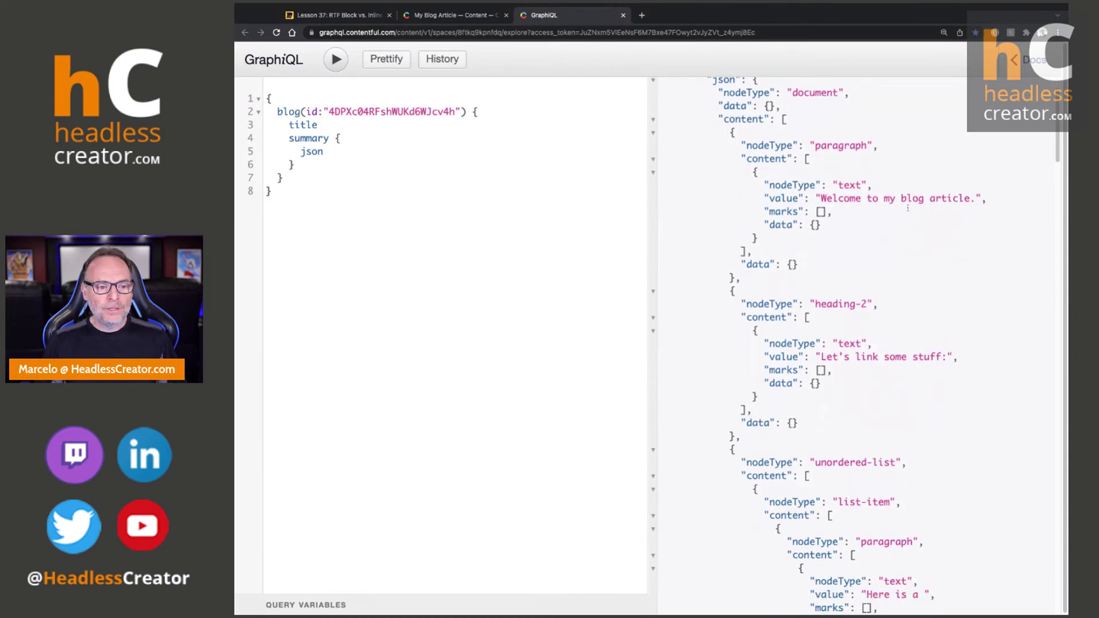
{"action": "left_click", "coordinate": [452, 15]}
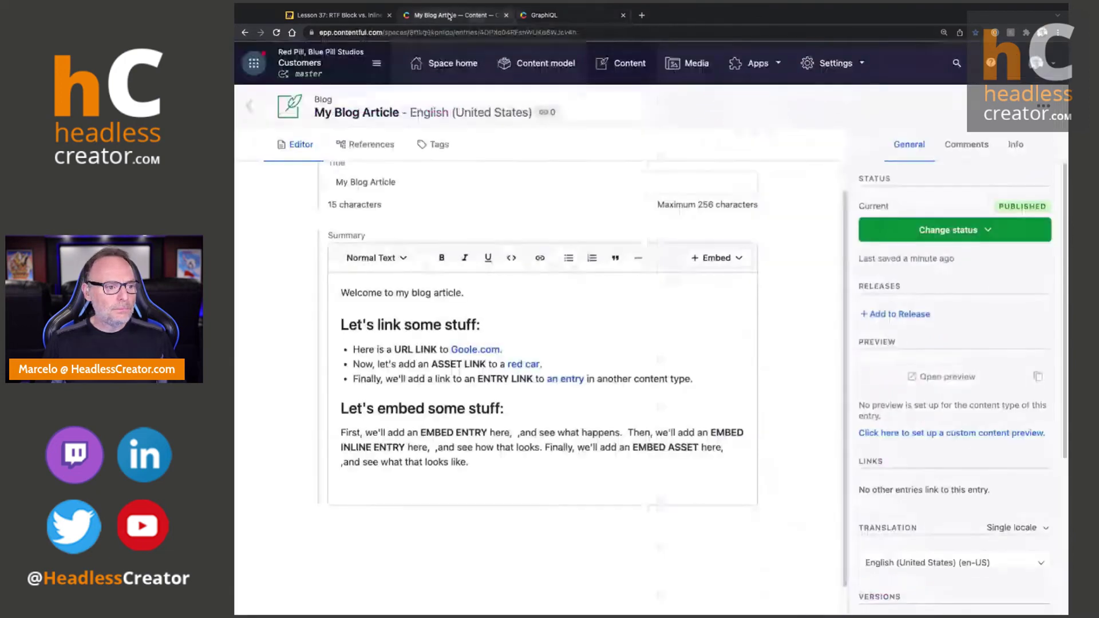
{"action": "left_click", "coordinate": [544, 15]}
{"action": "scroll", "coordinate": [955, 305], "scroll_direction": "down", "scroll_amount": 2}
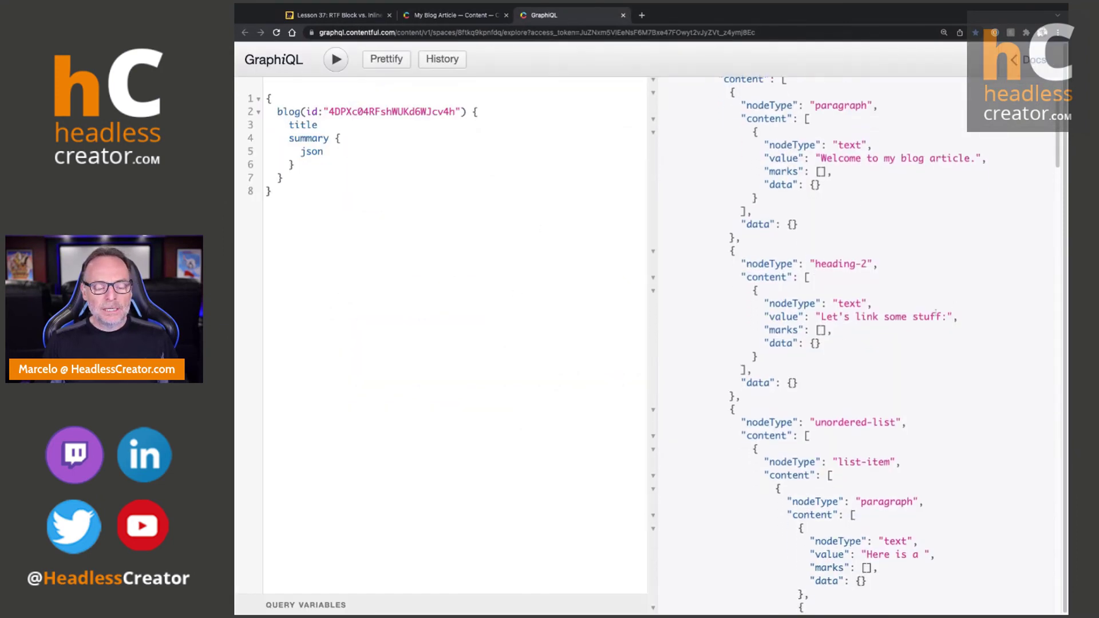
{"action": "scroll", "coordinate": [936, 313], "scroll_direction": "down", "scroll_amount": 10}
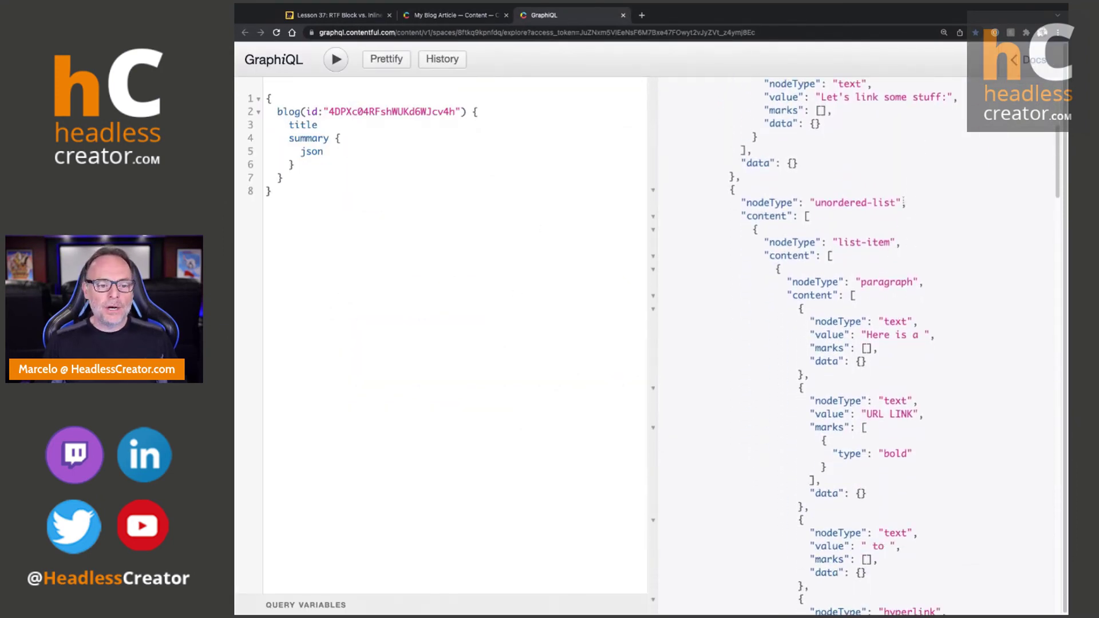
{"action": "scroll", "coordinate": [908, 215], "scroll_direction": "down", "scroll_amount": 4}
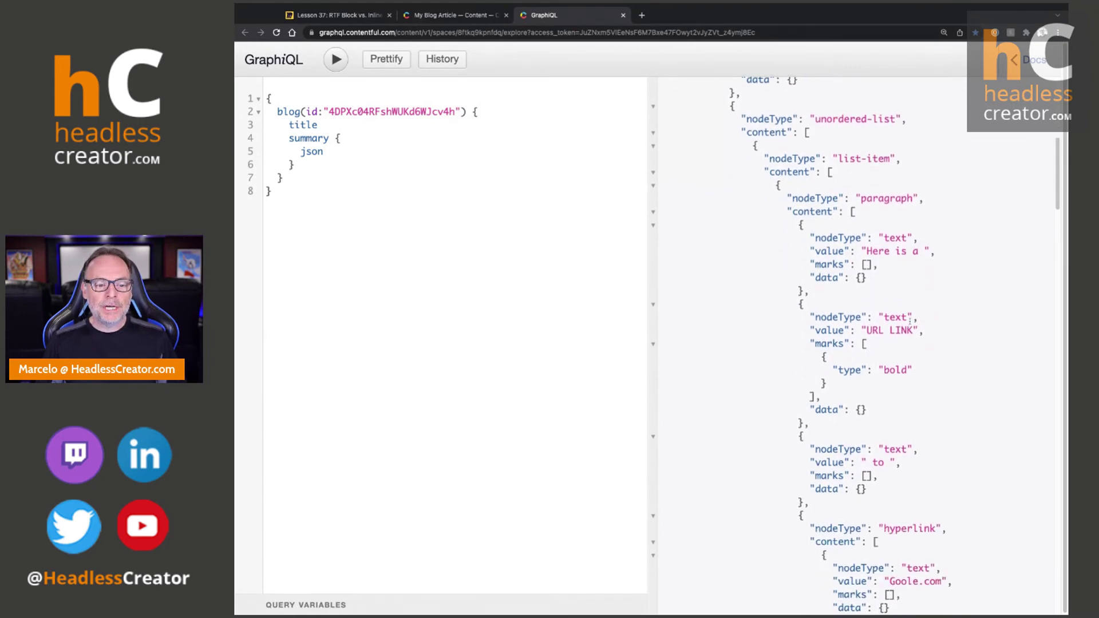
{"action": "scroll", "coordinate": [903, 322], "scroll_direction": "down", "scroll_amount": 2}
{"action": "left_click_drag", "start_coordinate": [866, 278], "coordinate": [914, 278]}
{"action": "scroll", "coordinate": [913, 302], "scroll_direction": "down", "scroll_amount": 6}
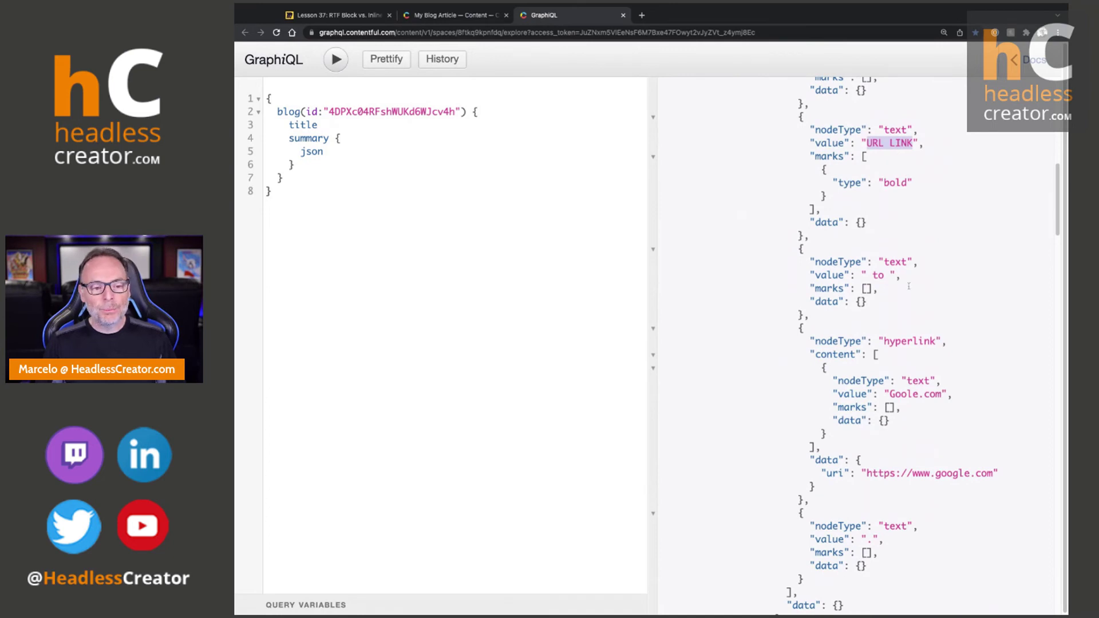
{"action": "scroll", "coordinate": [908, 286], "scroll_direction": "down", "scroll_amount": 3}
{"action": "double_click", "coordinate": [897, 270]}
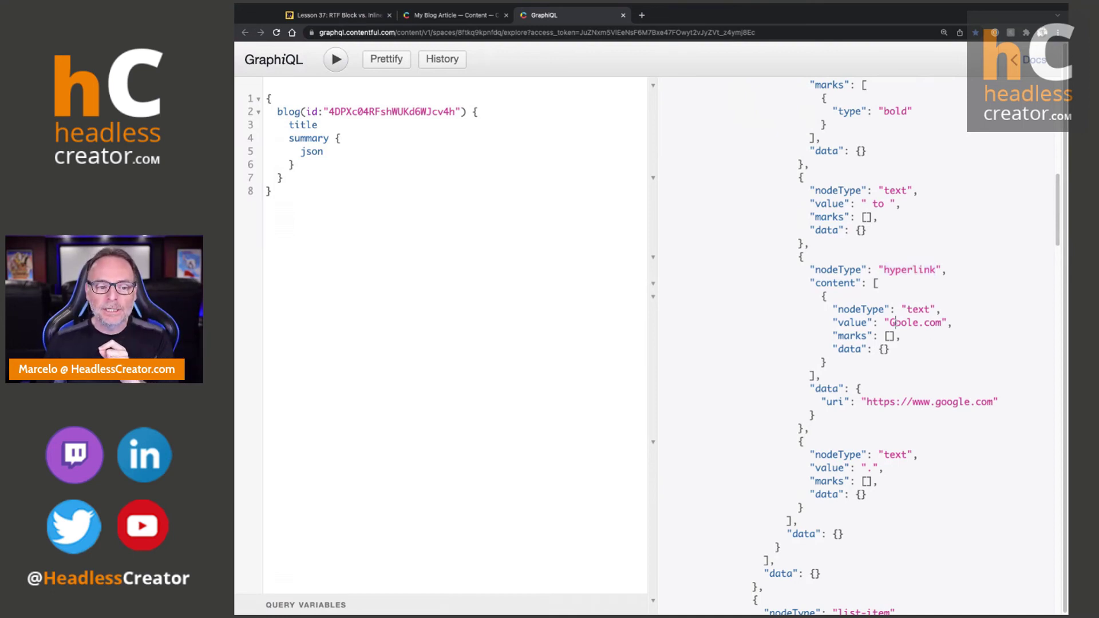
{"action": "left_click_drag", "start_coordinate": [888, 324], "coordinate": [941, 324]}
{"action": "scroll", "coordinate": [933, 324], "scroll_direction": "down", "scroll_amount": 1}
{"action": "scroll", "coordinate": [933, 324], "scroll_direction": "down", "scroll_amount": 5}
{"action": "left_click_drag", "start_coordinate": [896, 250], "coordinate": [994, 250]}
{"action": "scroll", "coordinate": [964, 364], "scroll_direction": "down", "scroll_amount": 1}
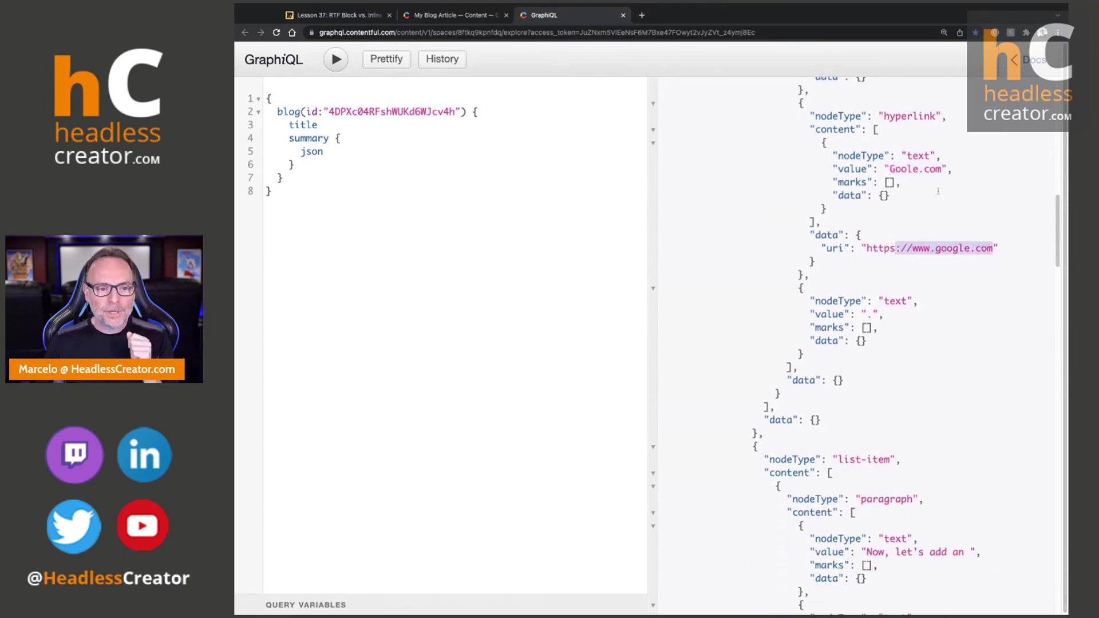
{"action": "left_click", "coordinate": [903, 169]}
{"action": "triple_click", "coordinate": [905, 169]}
{"action": "left_click", "coordinate": [906, 169]}
{"action": "left_click_drag", "start_coordinate": [889, 169], "coordinate": [940, 169]}
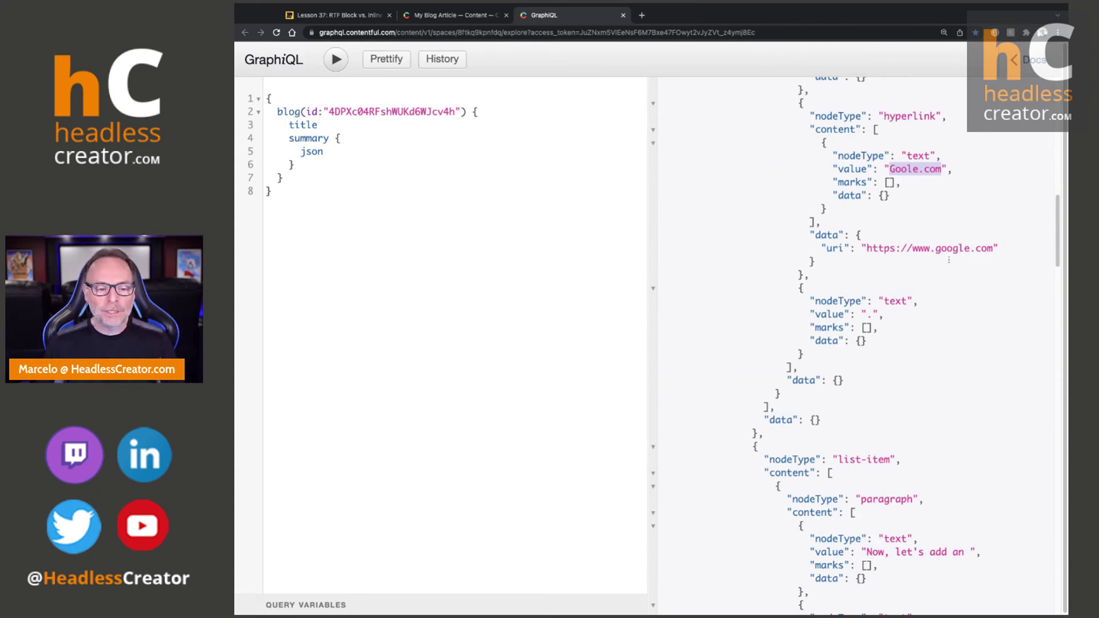
{"action": "scroll", "coordinate": [949, 261], "scroll_direction": "down", "scroll_amount": 8}
{"action": "scroll", "coordinate": [950, 260], "scroll_direction": "down", "scroll_amount": 6}
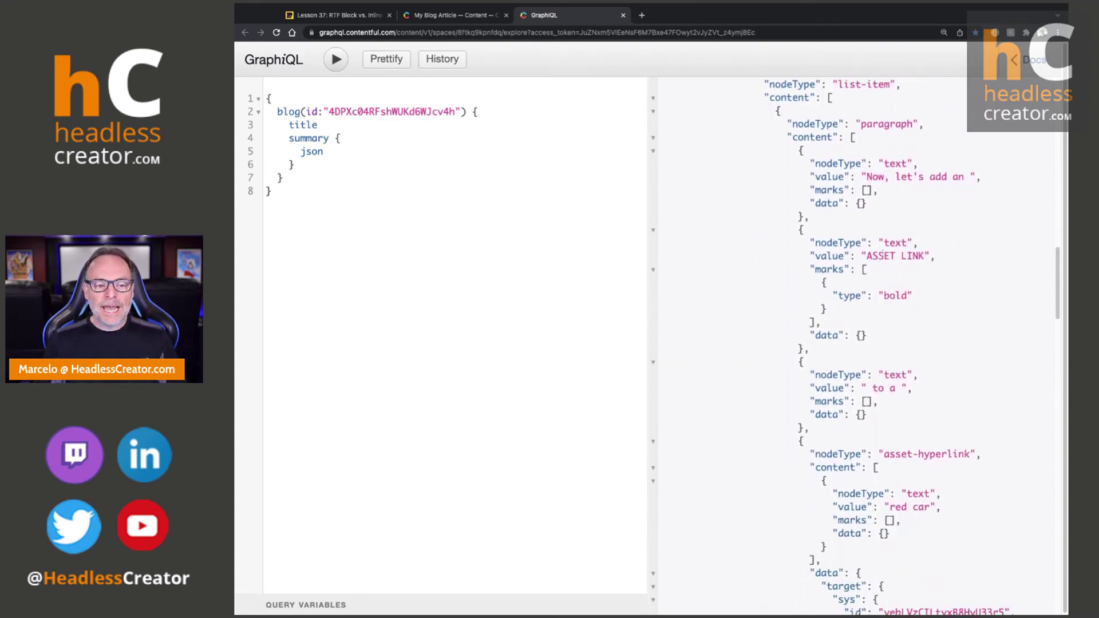
{"action": "scroll", "coordinate": [959, 266], "scroll_direction": "down", "scroll_amount": 7}
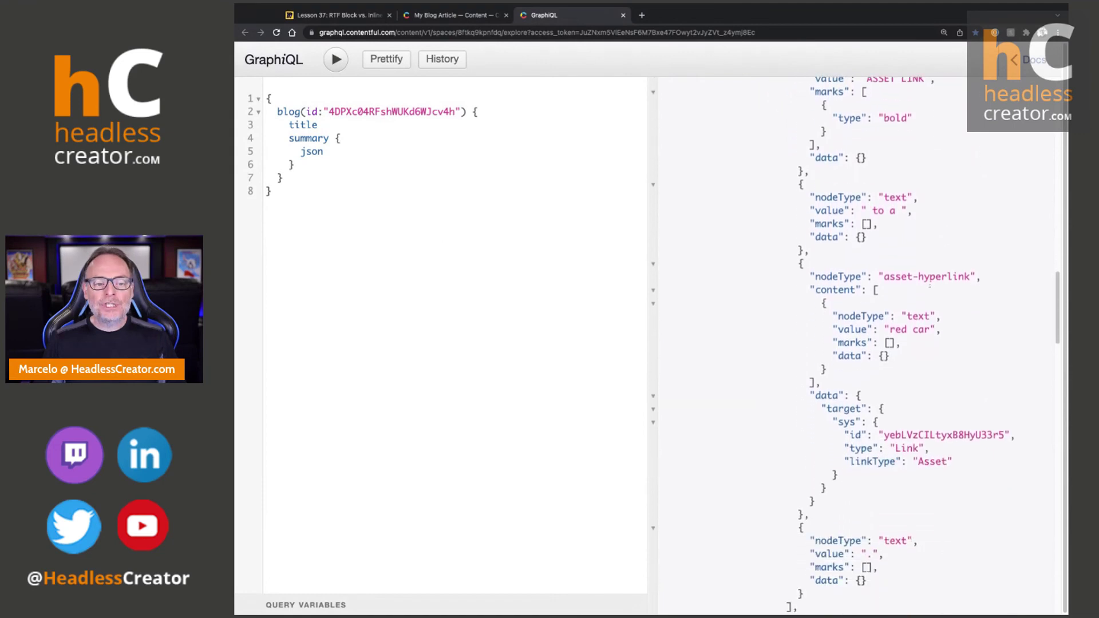
{"action": "double_click", "coordinate": [896, 277]}
{"action": "scroll", "coordinate": [952, 276], "scroll_direction": "down", "scroll_amount": 3}
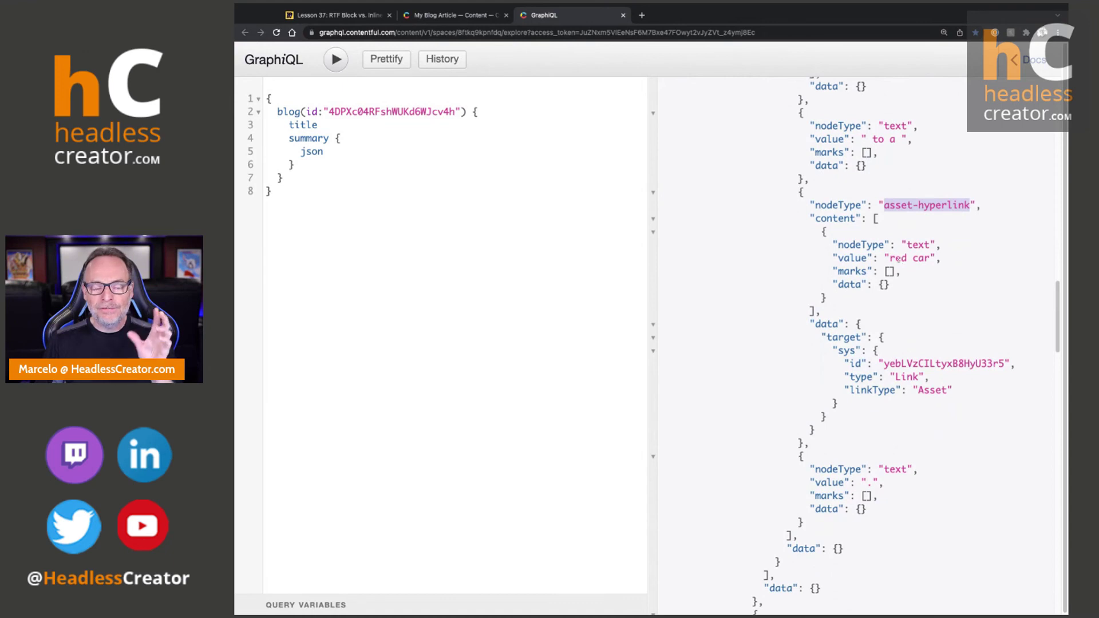
{"action": "scroll", "coordinate": [897, 258], "scroll_direction": "down", "scroll_amount": 2}
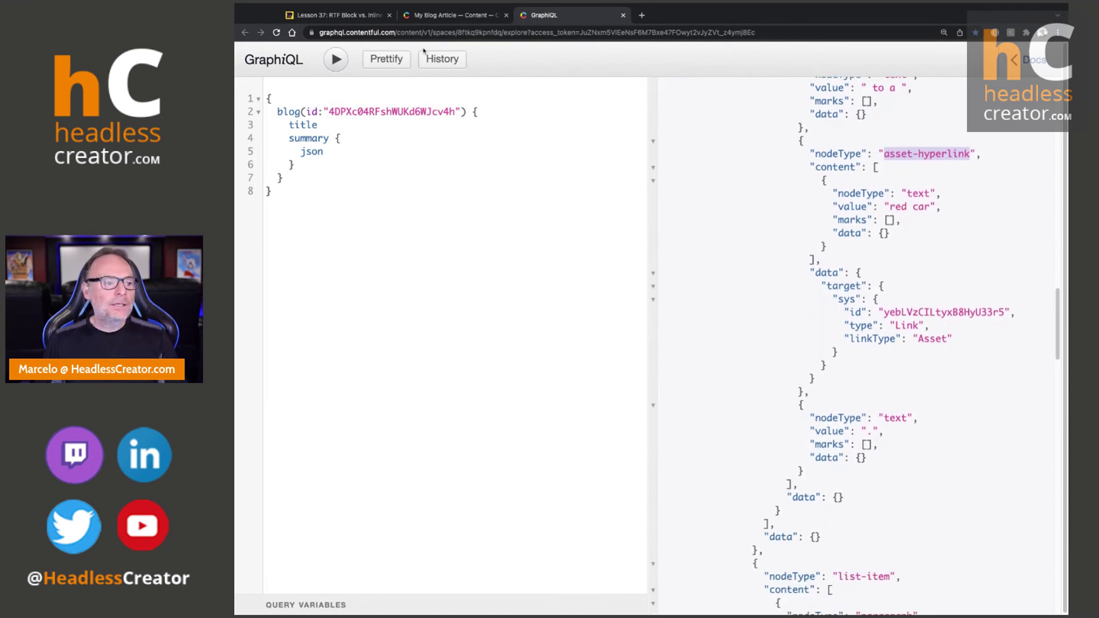
{"action": "left_click", "coordinate": [446, 16]}
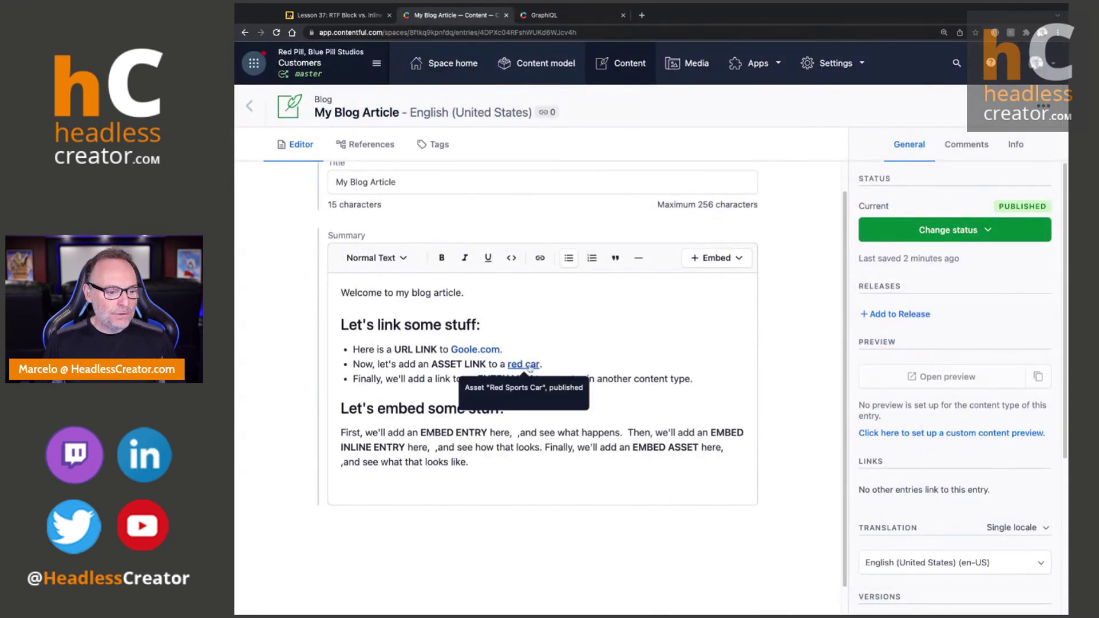
{"action": "left_click", "coordinate": [545, 16]}
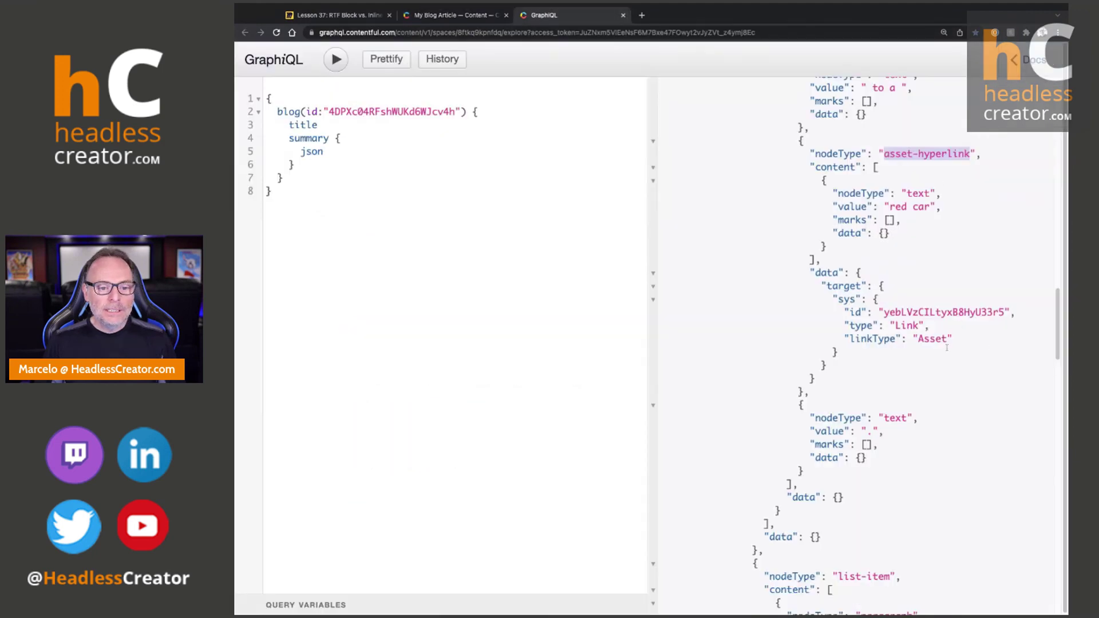
{"action": "double_click", "coordinate": [916, 311]}
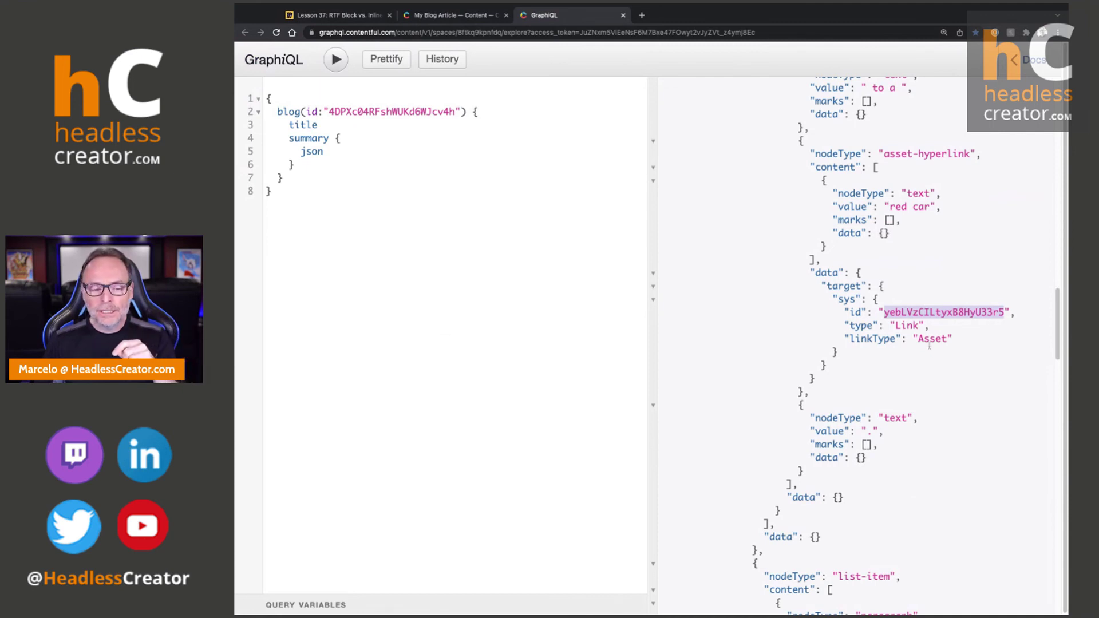
{"action": "scroll", "coordinate": [779, 320], "scroll_direction": "down", "scroll_amount": 5}
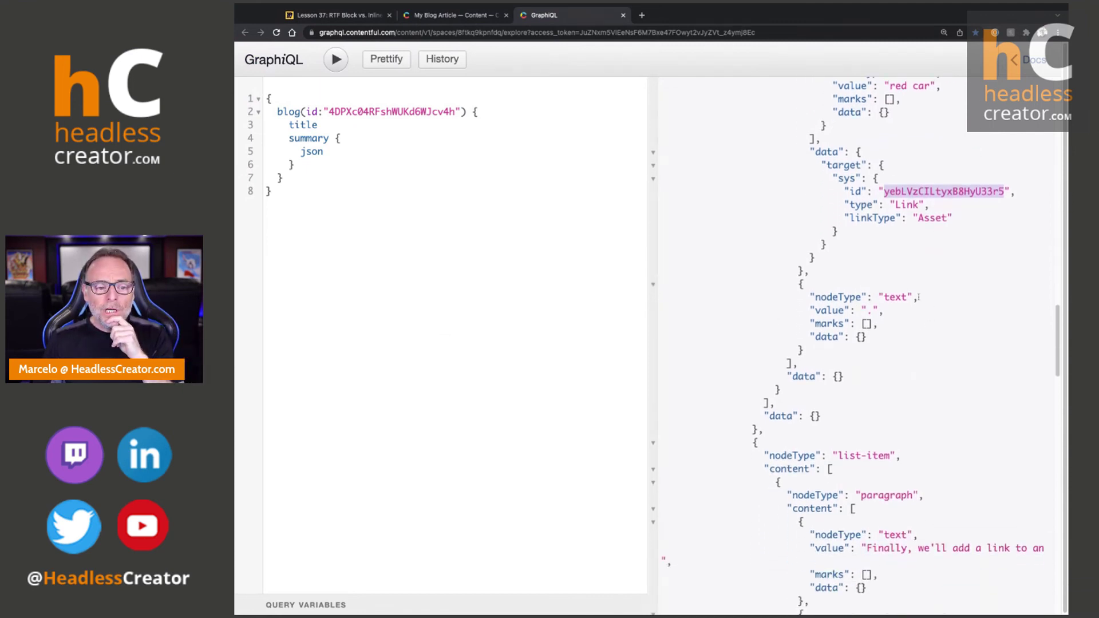
{"action": "scroll", "coordinate": [917, 297], "scroll_direction": "down", "scroll_amount": 9}
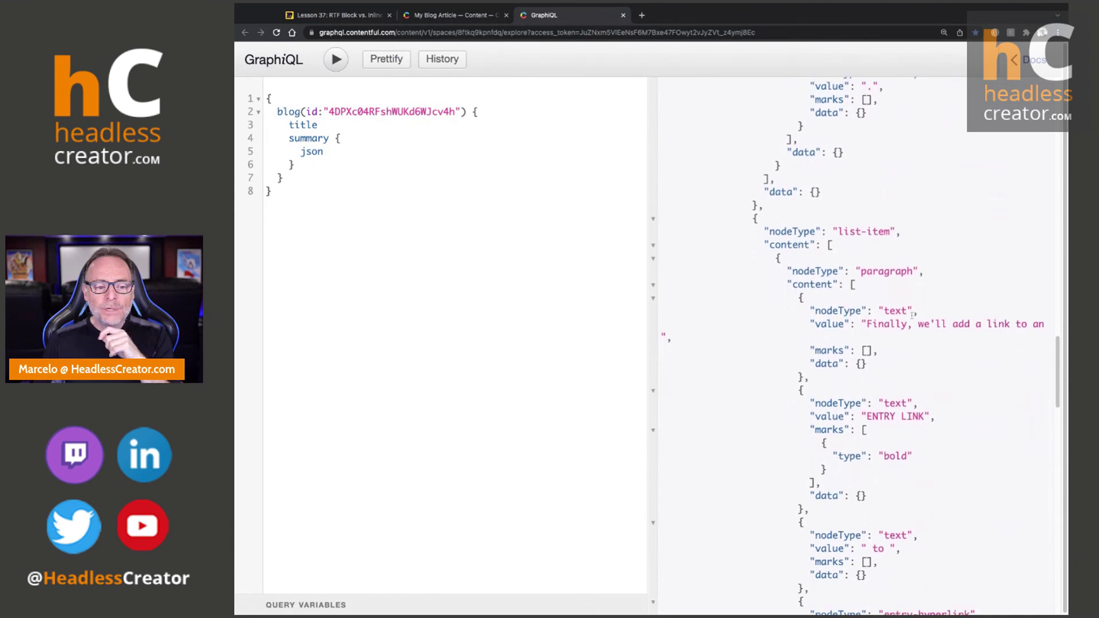
{"action": "scroll", "coordinate": [907, 318], "scroll_direction": "down", "scroll_amount": 8}
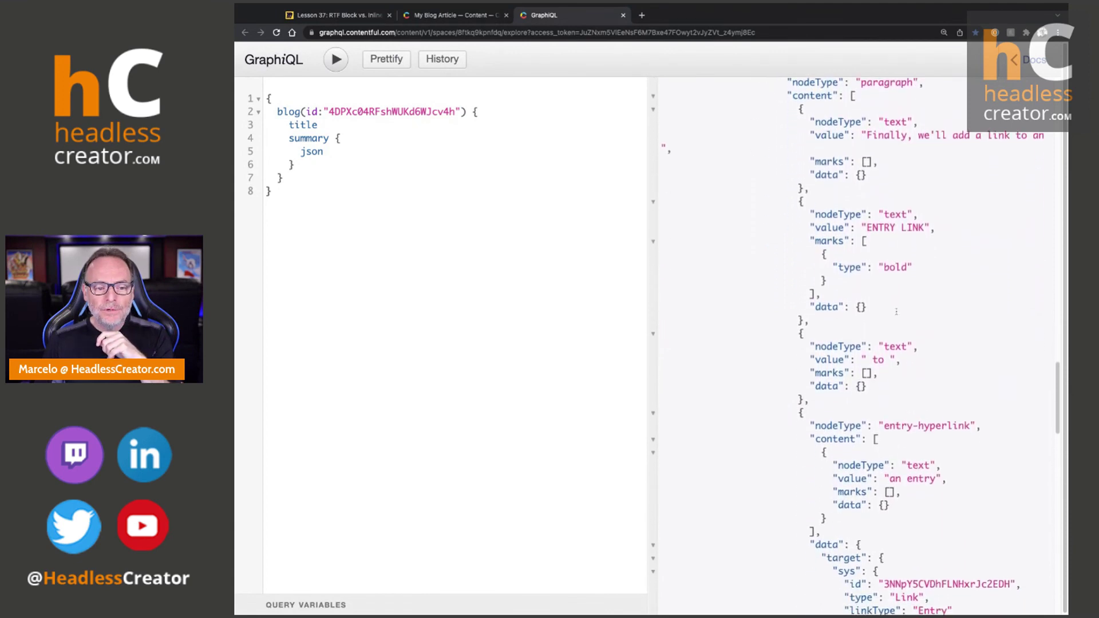
{"action": "scroll", "coordinate": [896, 311], "scroll_direction": "down", "scroll_amount": 4}
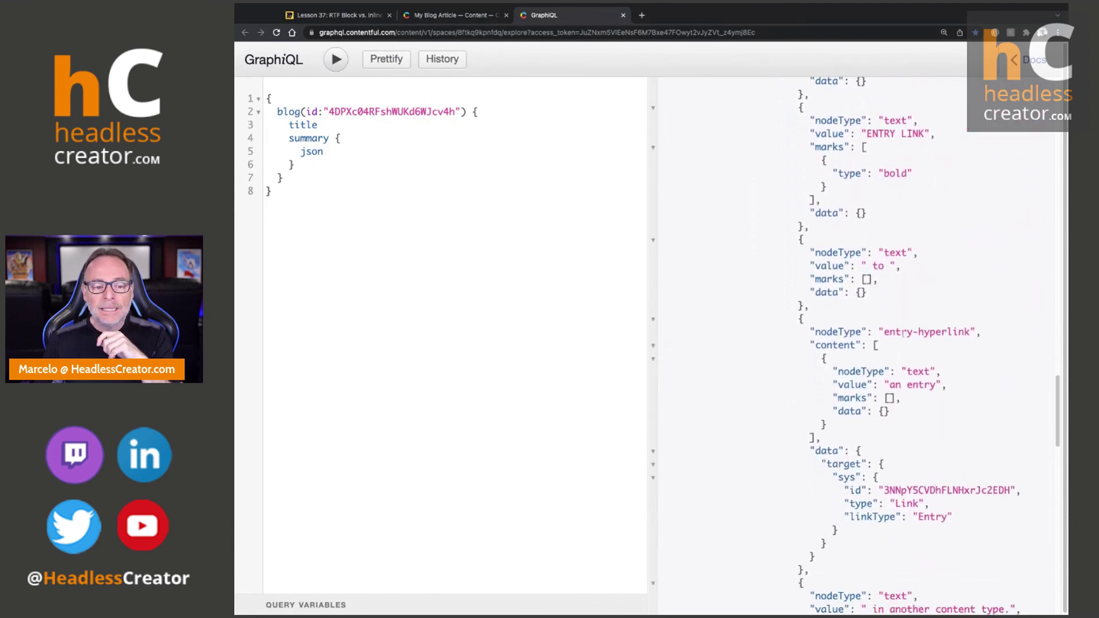
{"action": "left_click_drag", "start_coordinate": [883, 334], "coordinate": [970, 333]}
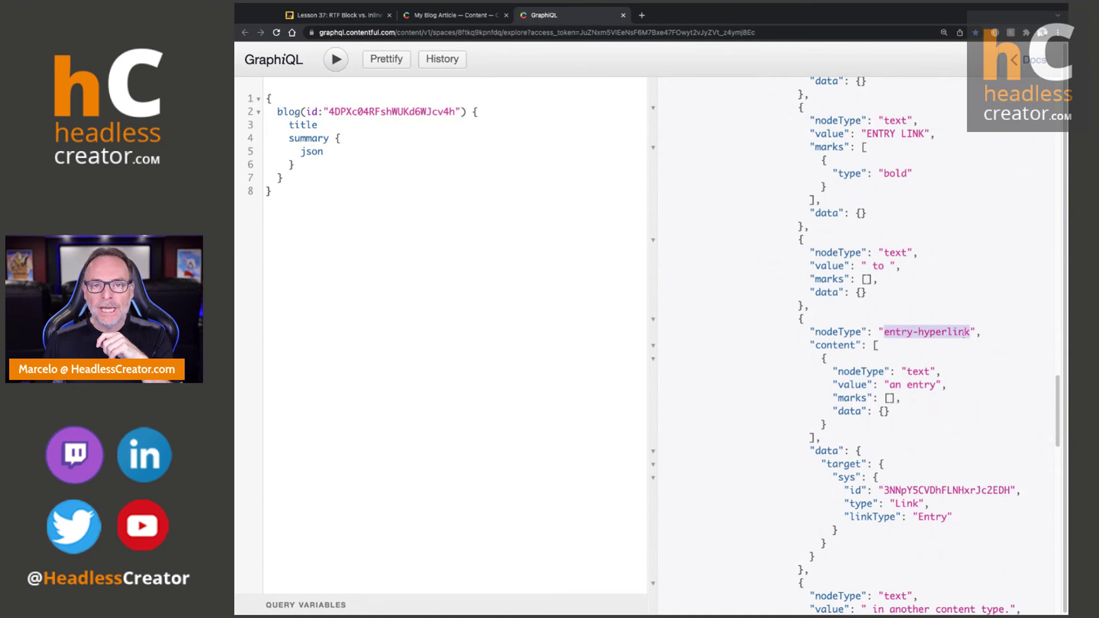
{"action": "scroll", "coordinate": [847, 346], "scroll_direction": "up", "scroll_amount": 20}
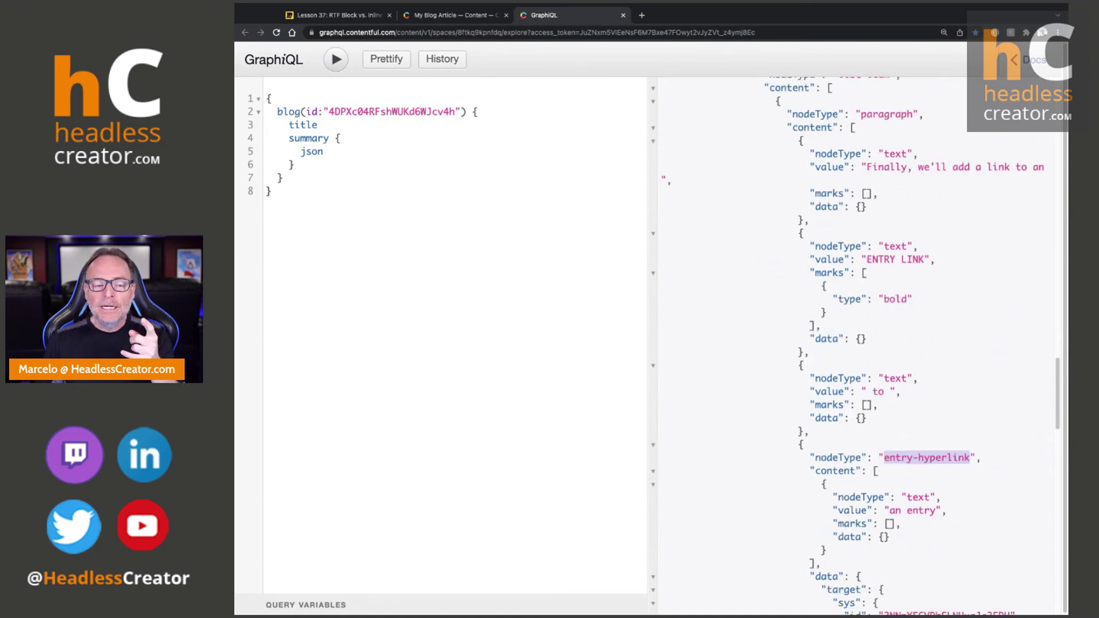
{"action": "scroll", "coordinate": [953, 323], "scroll_direction": "up", "scroll_amount": 6}
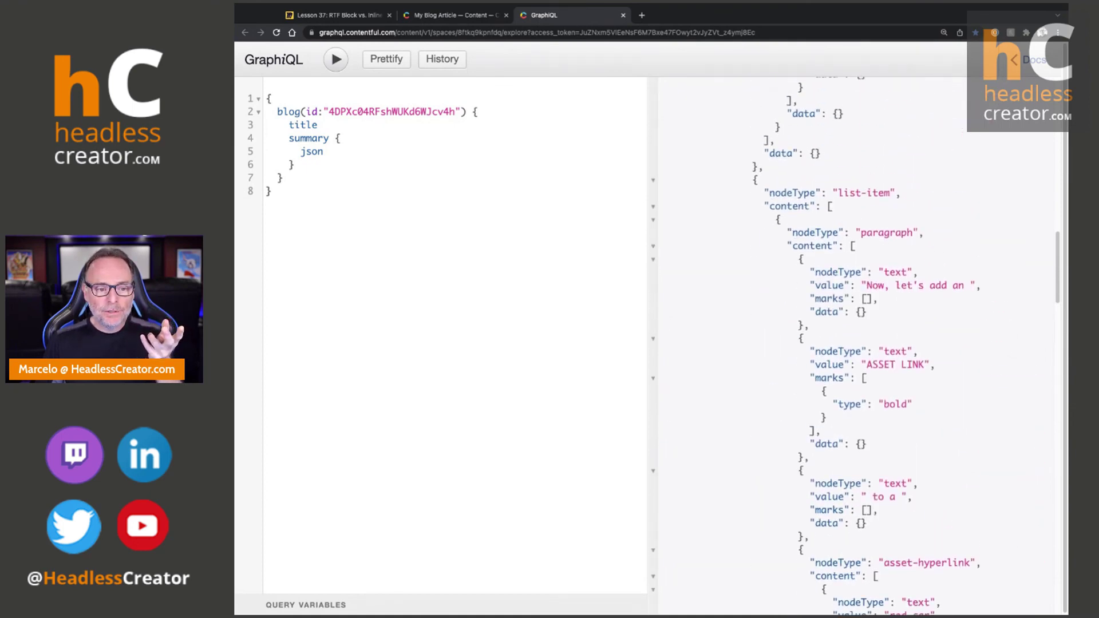
{"action": "scroll", "coordinate": [914, 294], "scroll_direction": "up", "scroll_amount": 15}
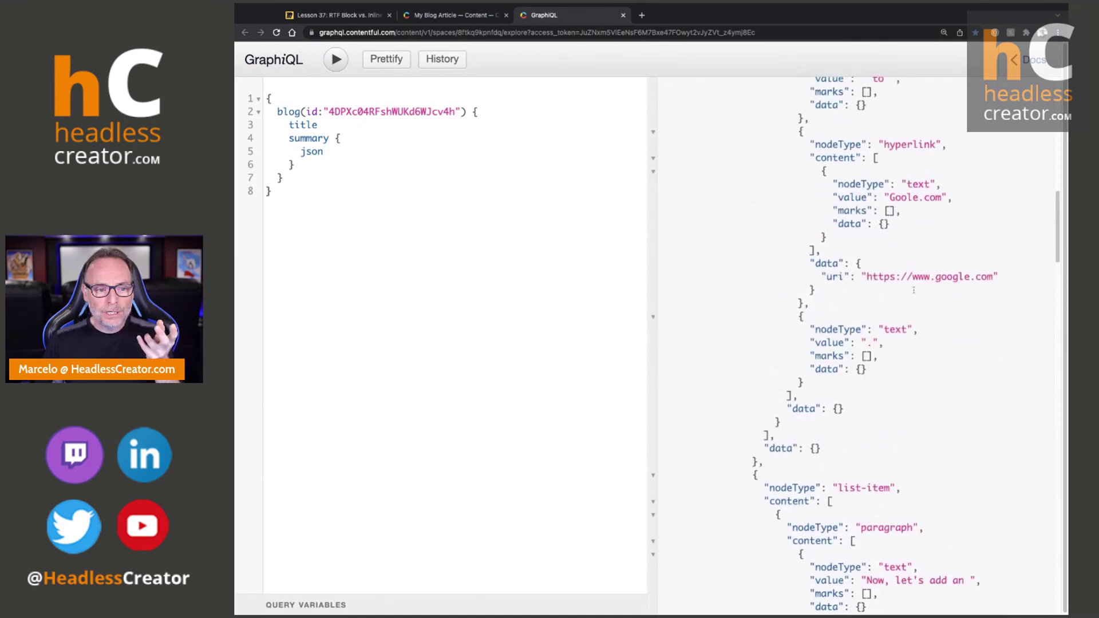
{"action": "scroll", "coordinate": [920, 217], "scroll_direction": "down", "scroll_amount": 20}
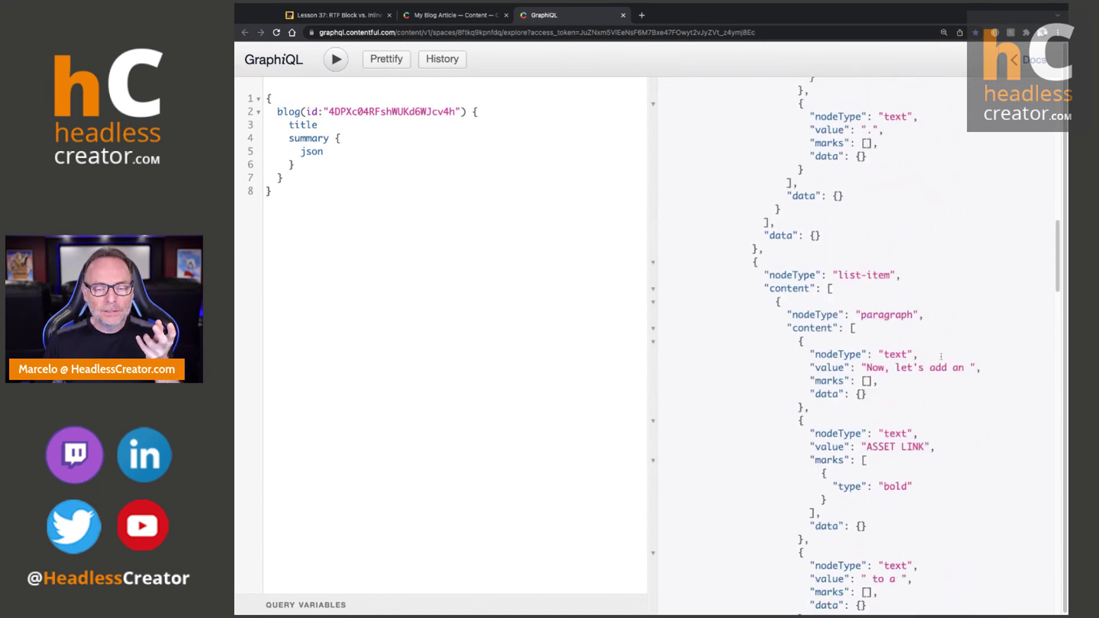
{"action": "scroll", "coordinate": [941, 361], "scroll_direction": "down", "scroll_amount": 2}
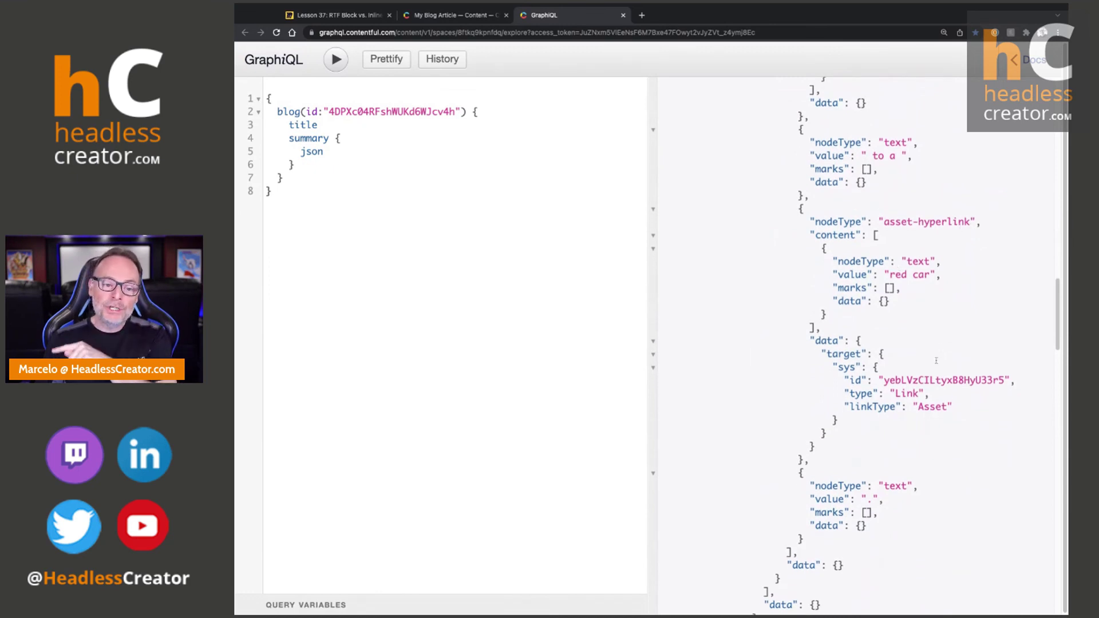
{"action": "double_click", "coordinate": [921, 377]}
{"action": "scroll", "coordinate": [920, 378], "scroll_direction": "down", "scroll_amount": 18}
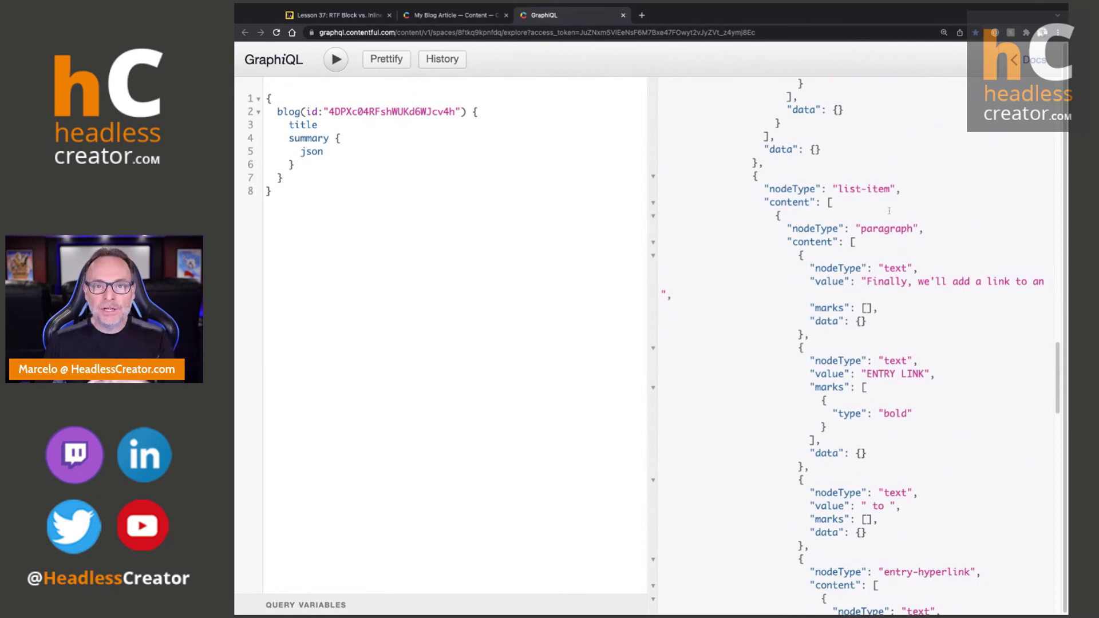
{"action": "scroll", "coordinate": [955, 357], "scroll_direction": "down", "scroll_amount": 6}
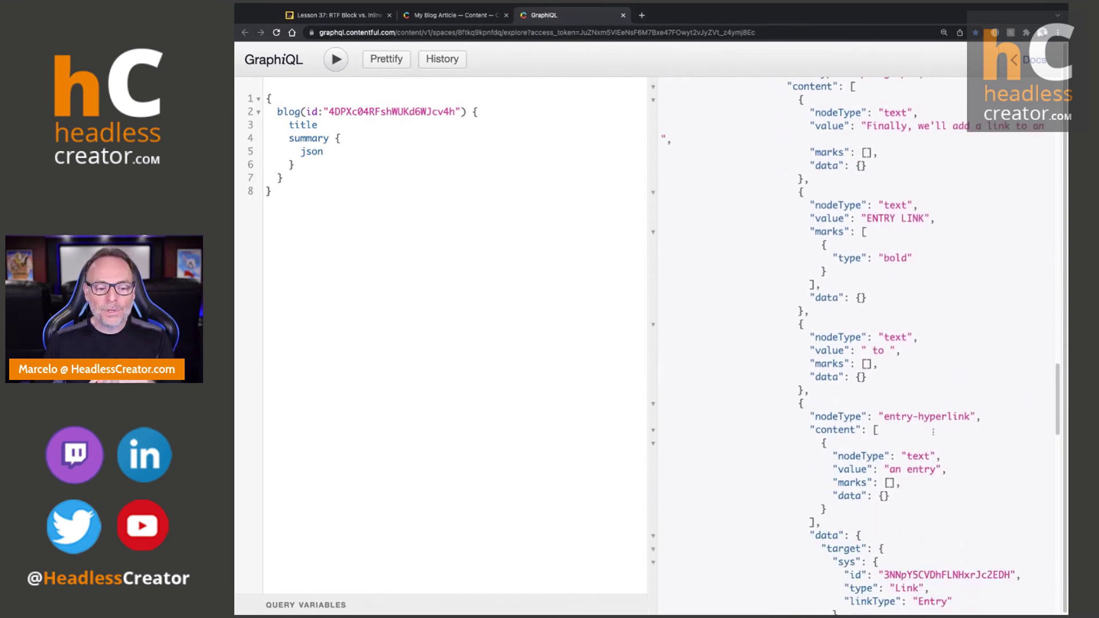
{"action": "scroll", "coordinate": [934, 403], "scroll_direction": "down", "scroll_amount": 8}
{"action": "double_click", "coordinate": [937, 374]}
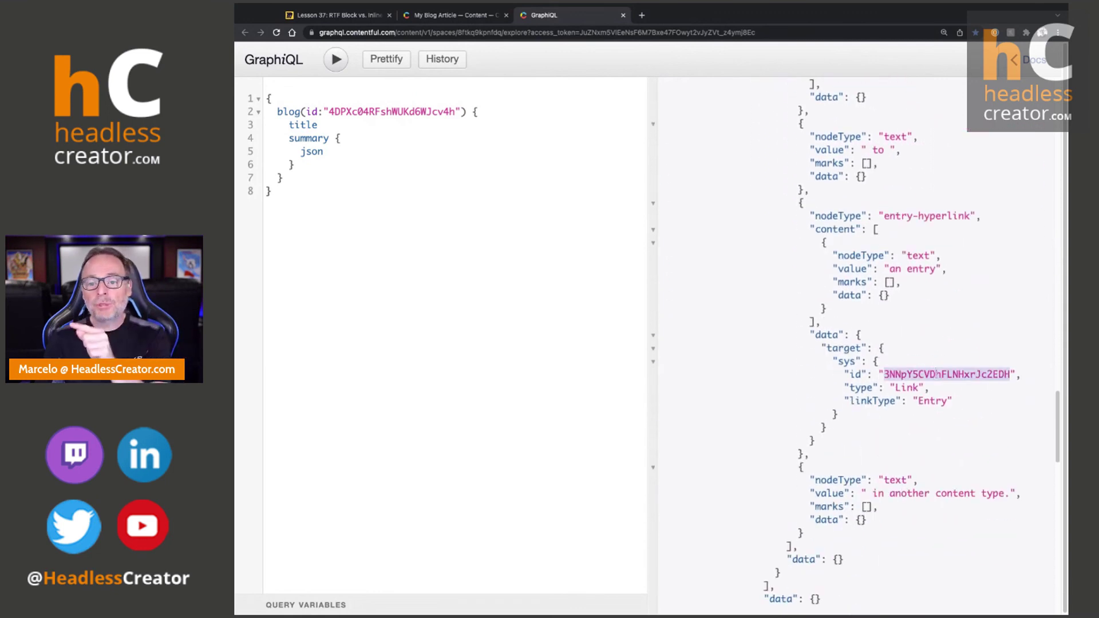